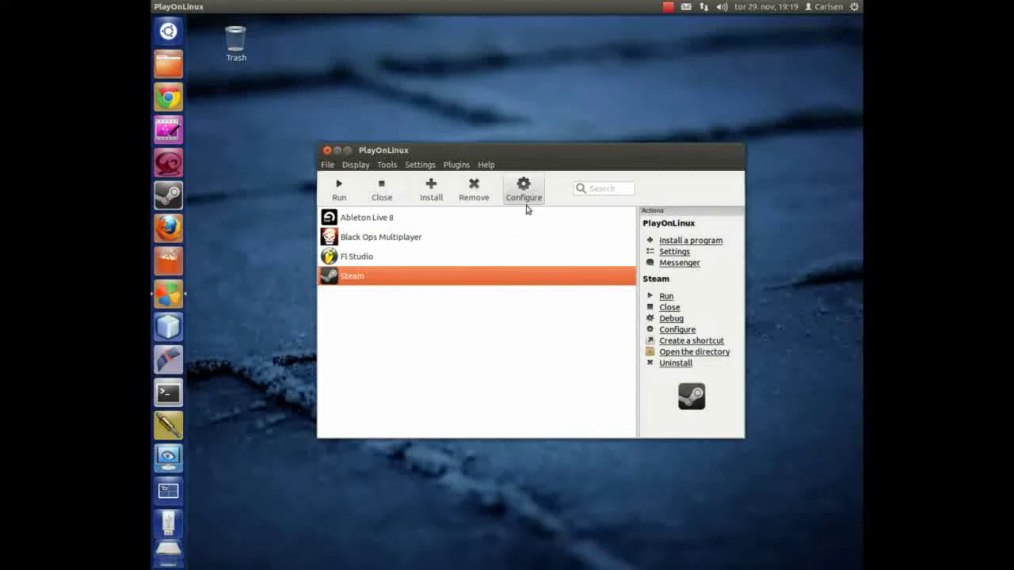
Step: Run the new virtual drive wizard to create a Live_8 drive on Wine 1.4.1
left_click(523, 191)
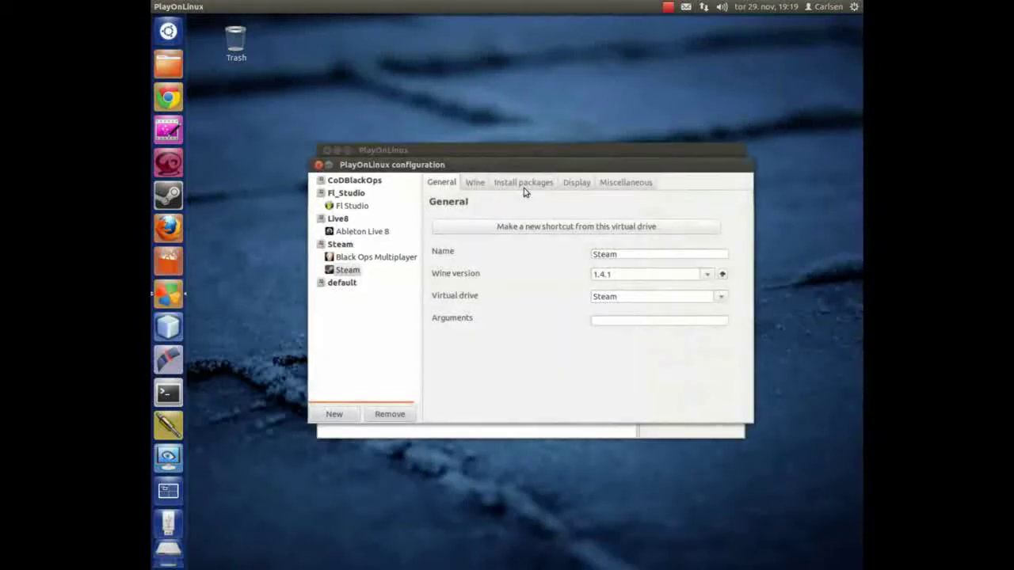
left_click(339, 414)
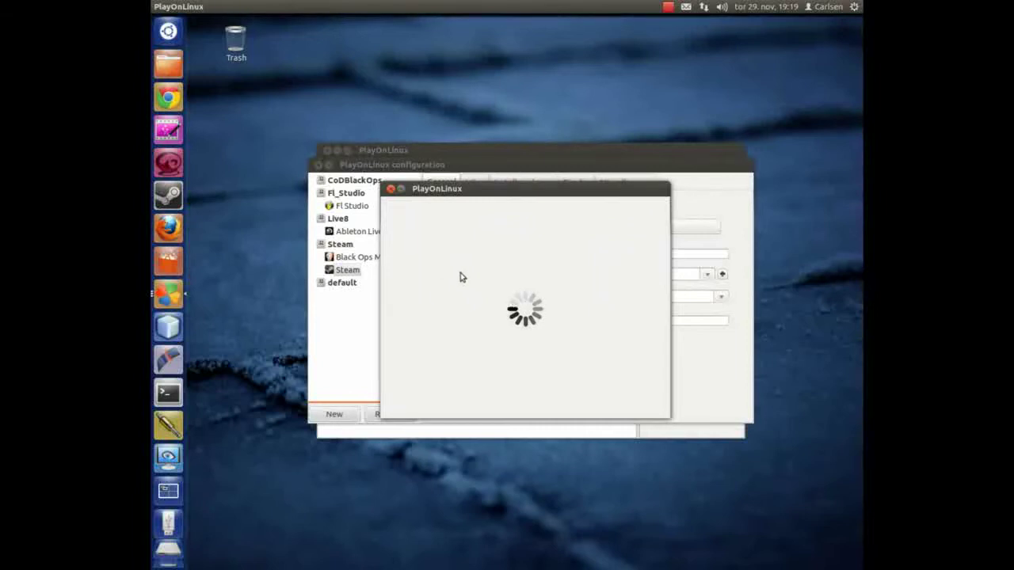
left_click(592, 408)
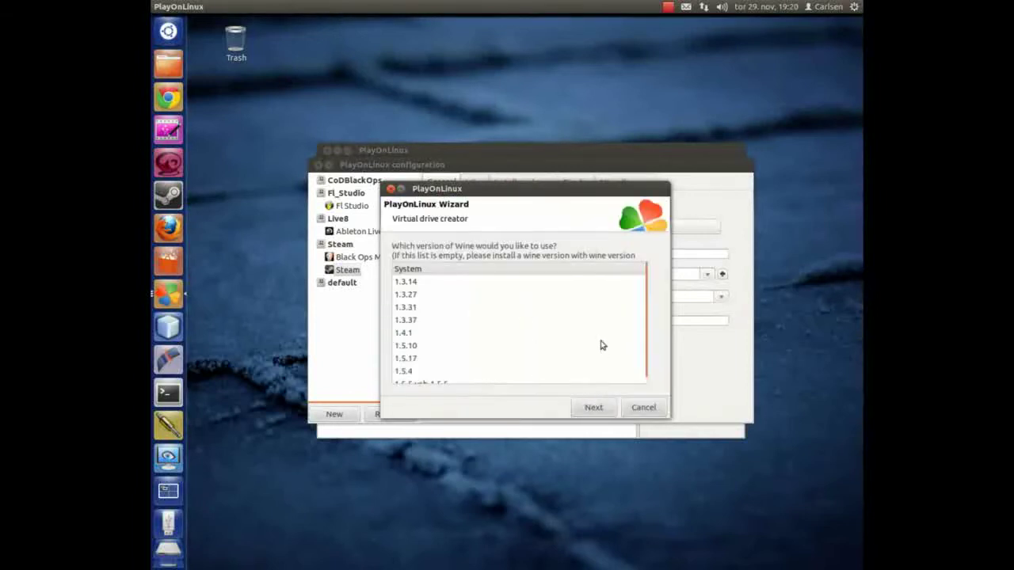
left_click(408, 332)
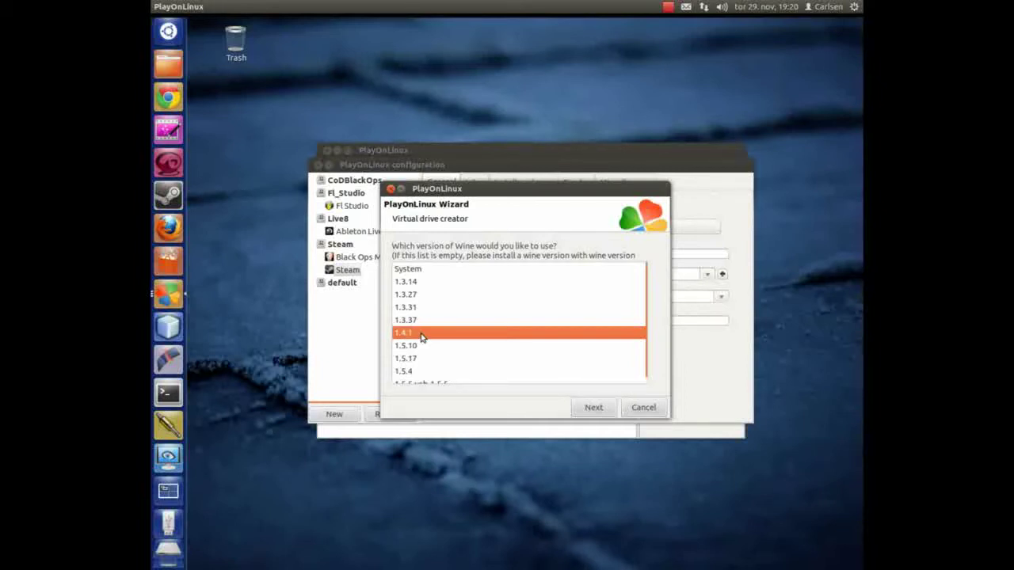
left_click(592, 407)
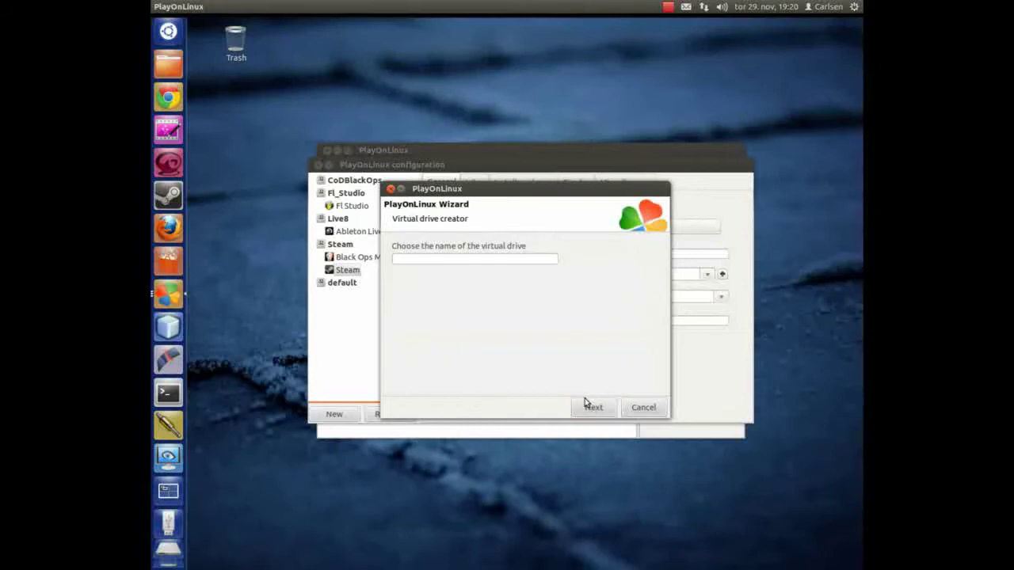
left_click(439, 259)
type("Live 8")
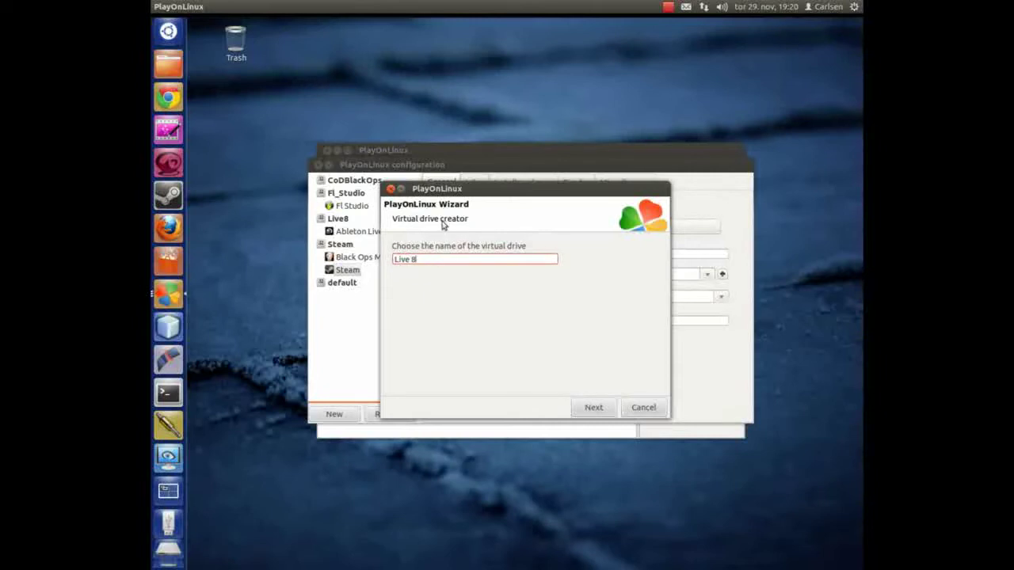
left_click(593, 407)
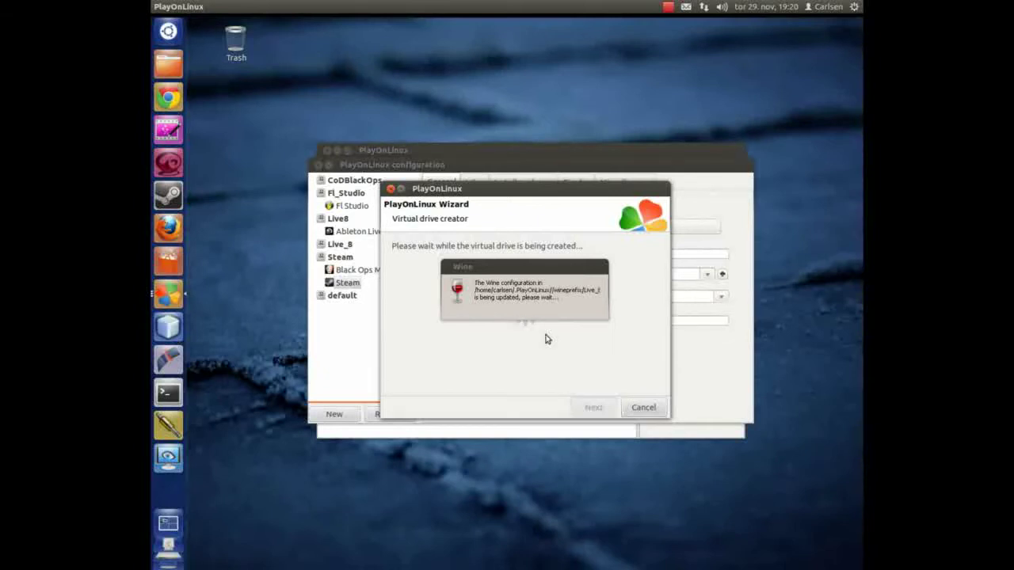
Step: Select Live_8, show its Miscellaneous options, and open a shell in that drive
left_click(345, 246)
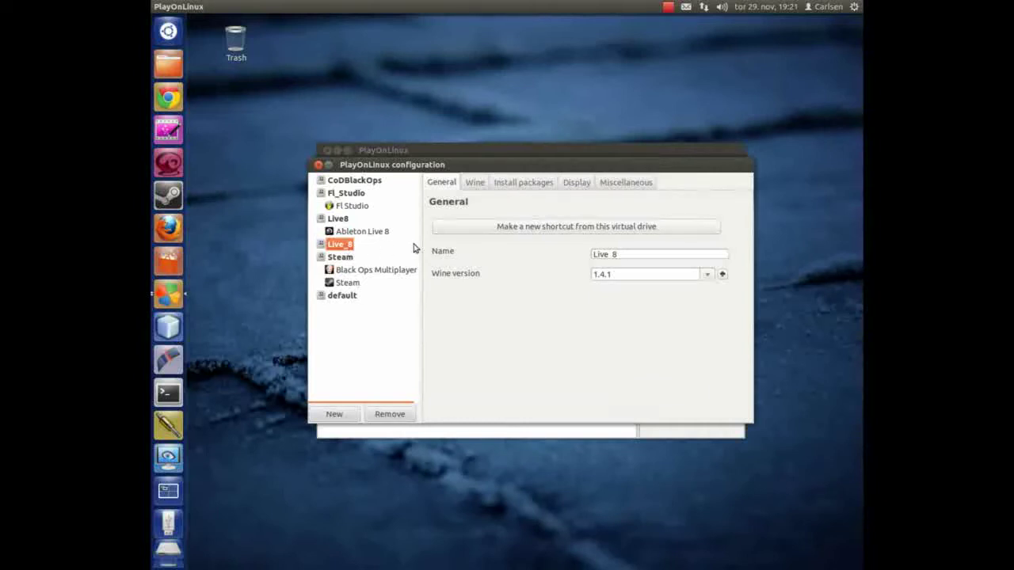
left_click(612, 186)
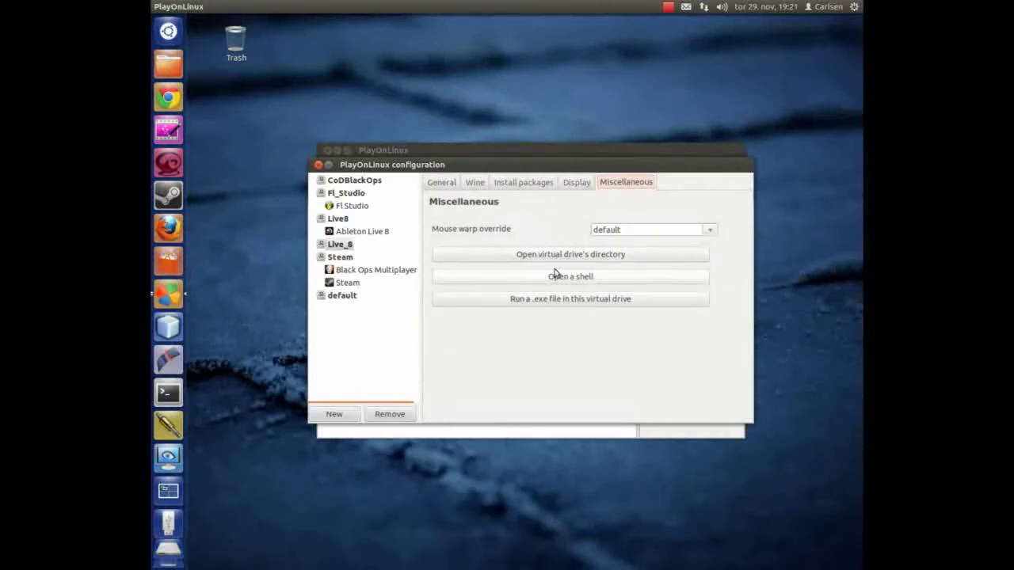
left_click(584, 281)
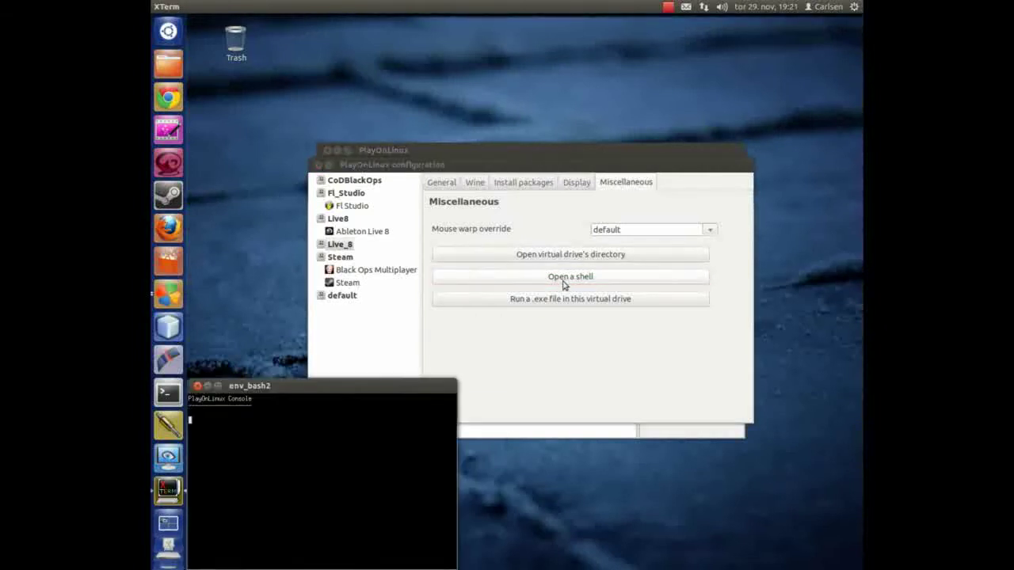
Step: Centre the Live_8 console window and run winetricks in it
mouse_move(373, 392)
left_mouse_down()
mouse_move(555, 248)
mouse_move(549, 188)
left_mouse_up()
type("wine")
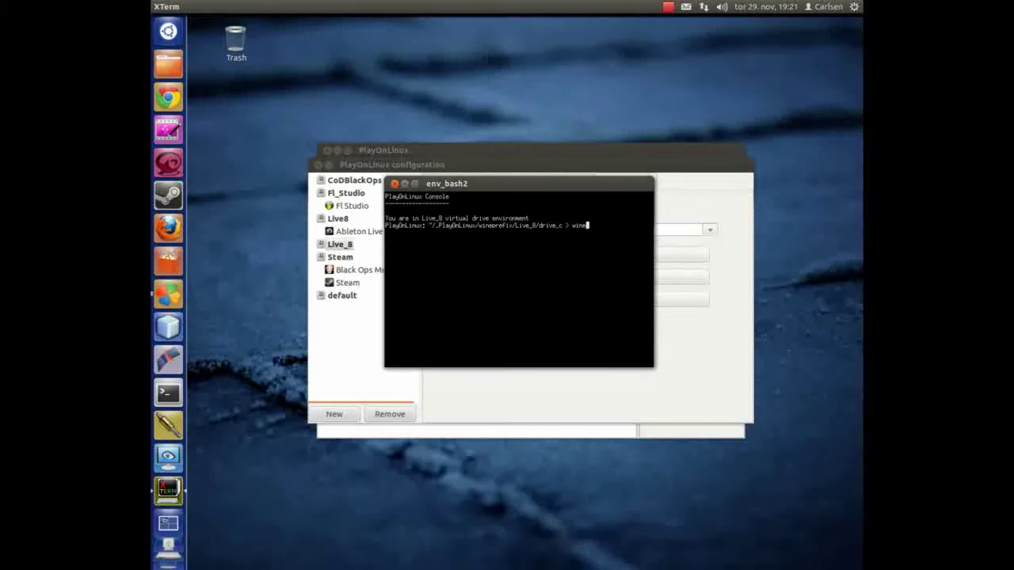
type("tri")
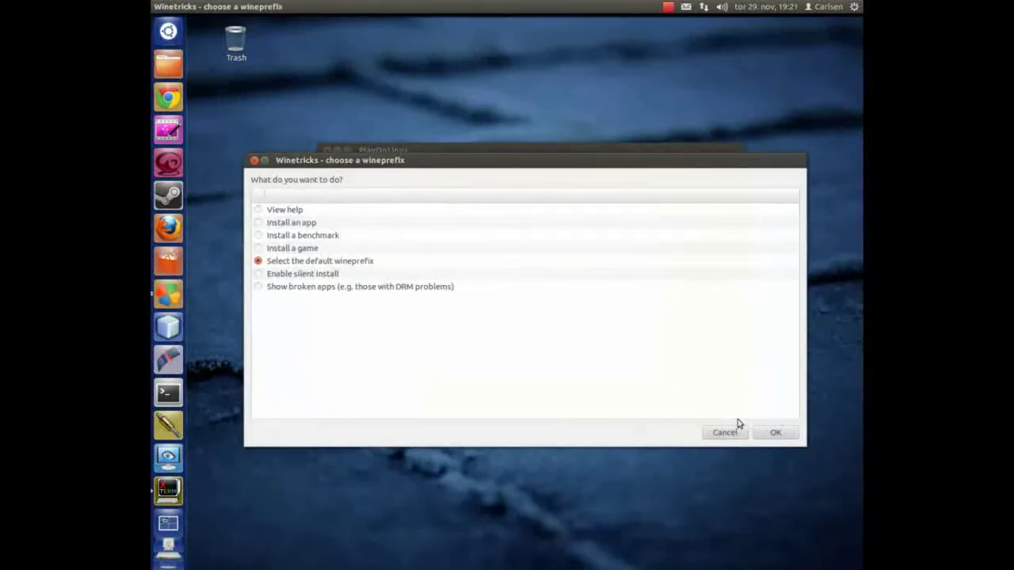
Step: Choose the Live_8 prefix and scroll Winetricks' Windows DLL/component list down to vcrun2008
left_click(774, 432)
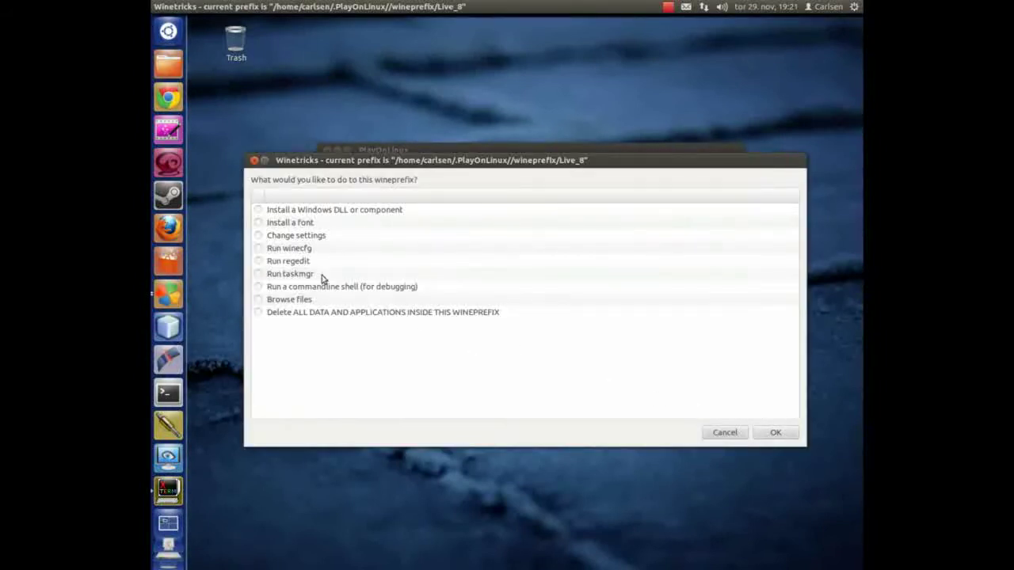
left_click(258, 210)
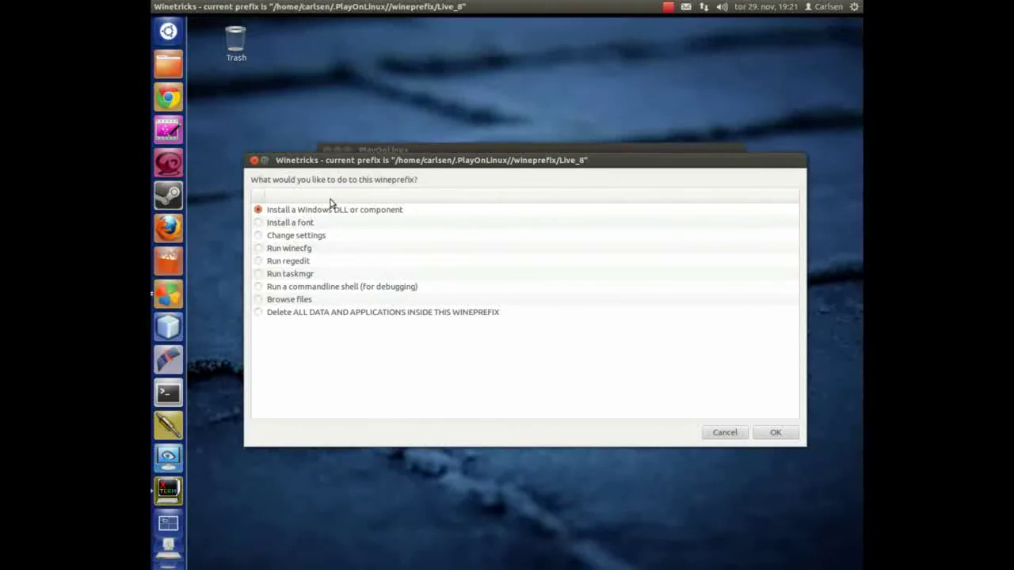
left_click(762, 435)
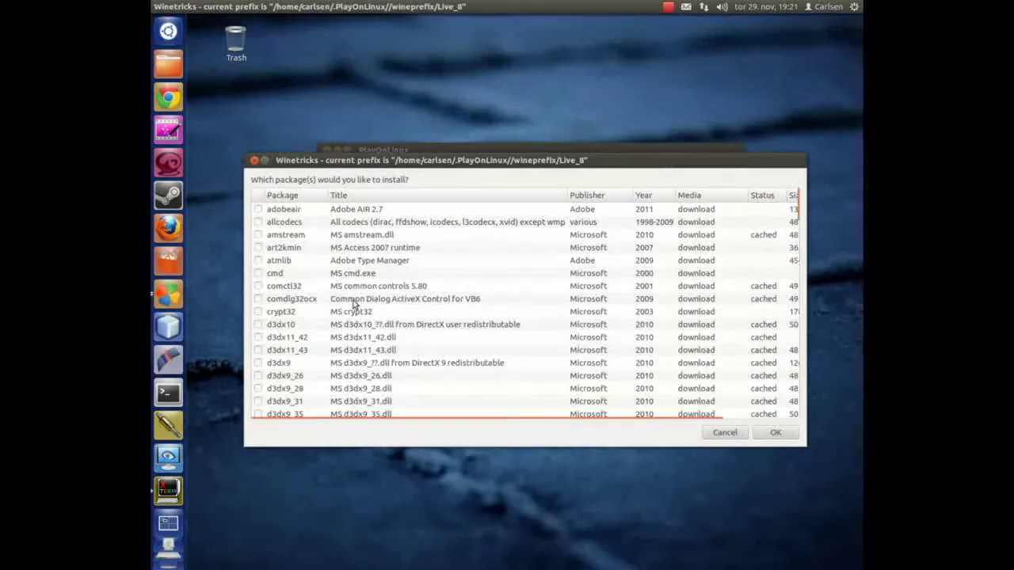
scroll(349, 309, "down", 5)
scroll(346, 311, "down", 3)
scroll(345, 315, "down", 3)
scroll(345, 314, "down", 3)
scroll(346, 315, "down", 3)
scroll(346, 315, "down", 3)
scroll(346, 316, "down", 2)
scroll(347, 316, "down", 3)
scroll(350, 316, "down", 3)
scroll(351, 315, "down", 3)
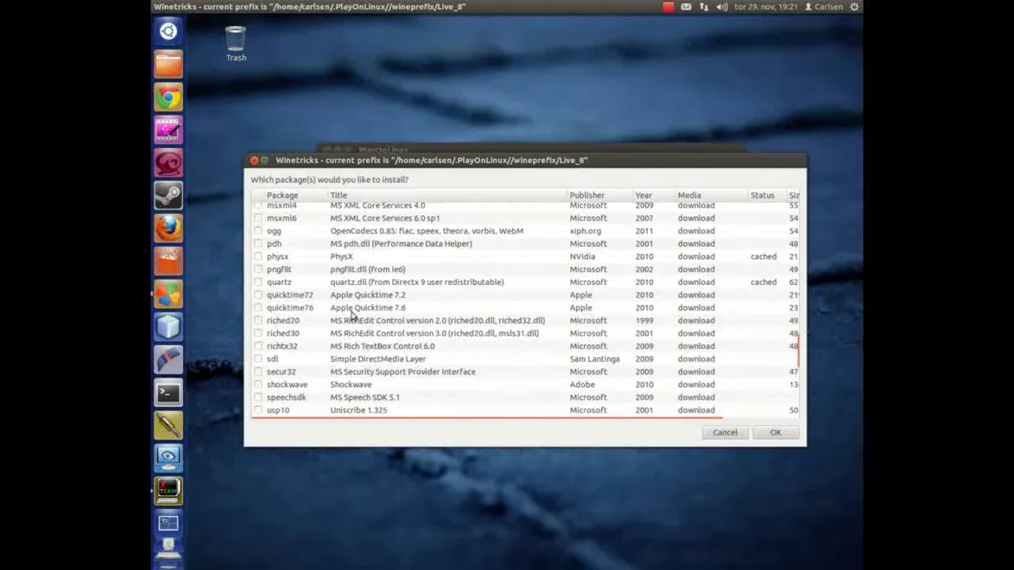
scroll(353, 315, "down", 1)
scroll(357, 315, "down", 3)
scroll(360, 317, "down", 3)
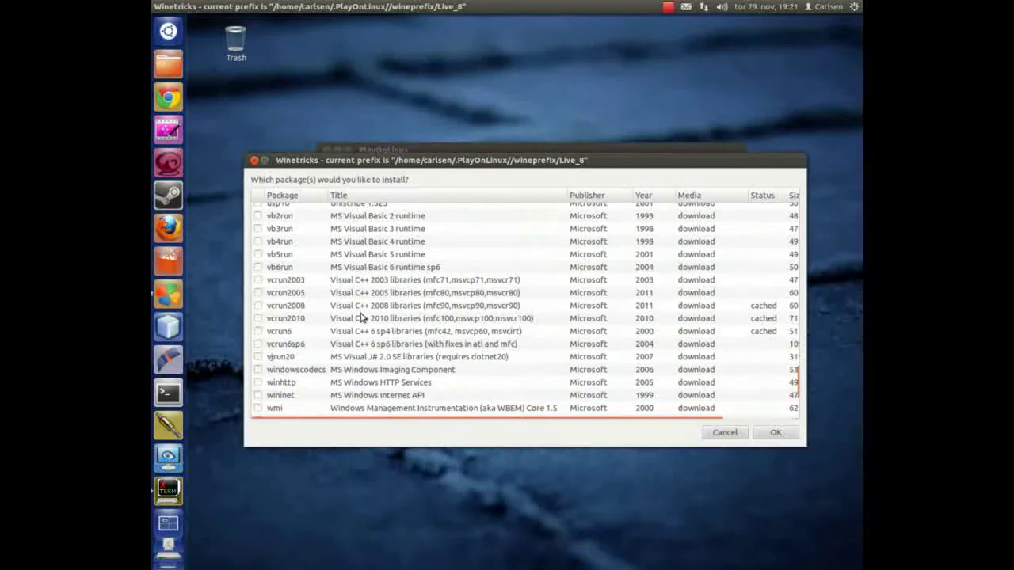
Step: Install vcrun2008 (Visual C++ 2008 runtime), accepting its license, then close Winetricks
left_click(258, 306)
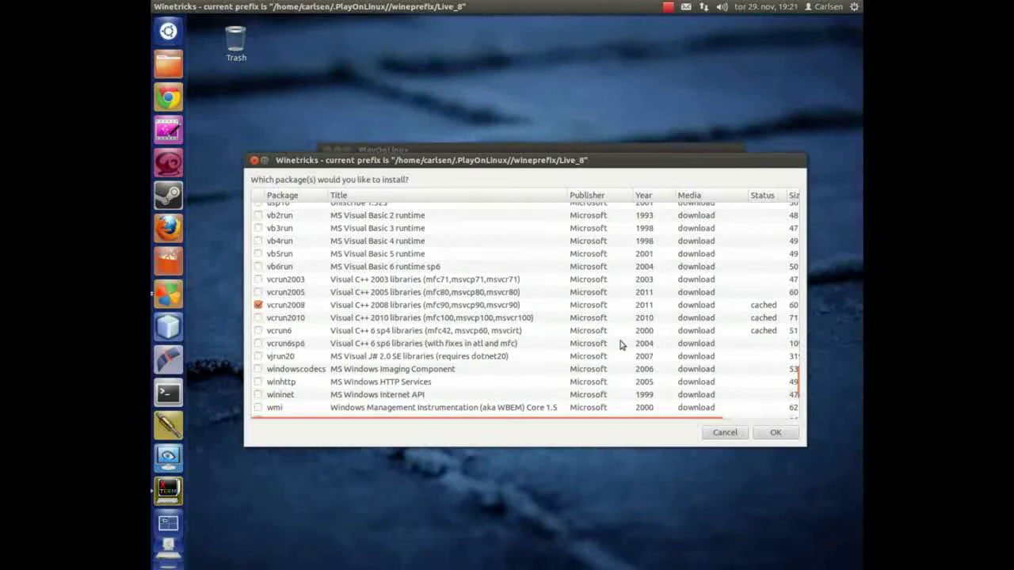
left_click(772, 433)
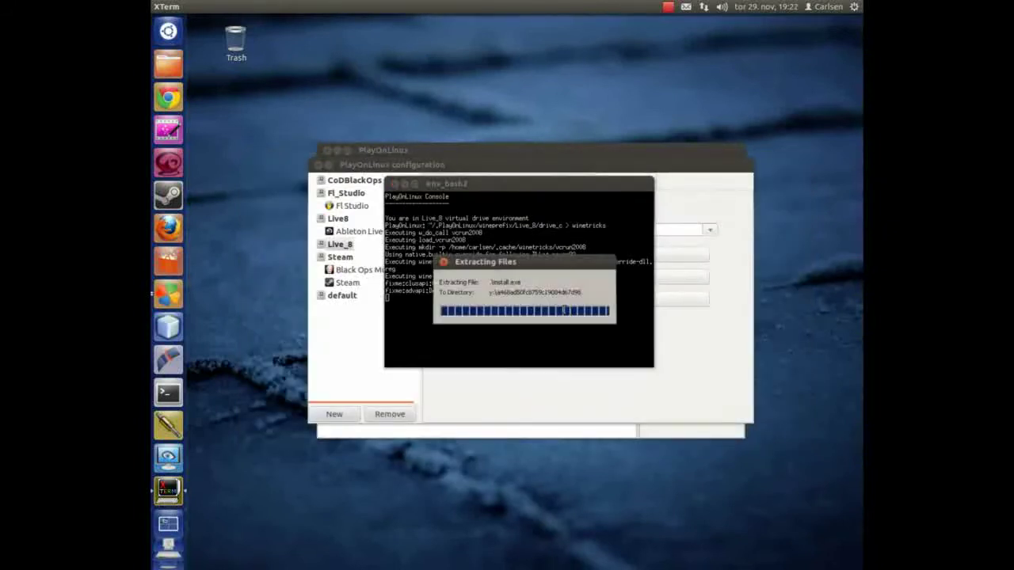
left_click(581, 403)
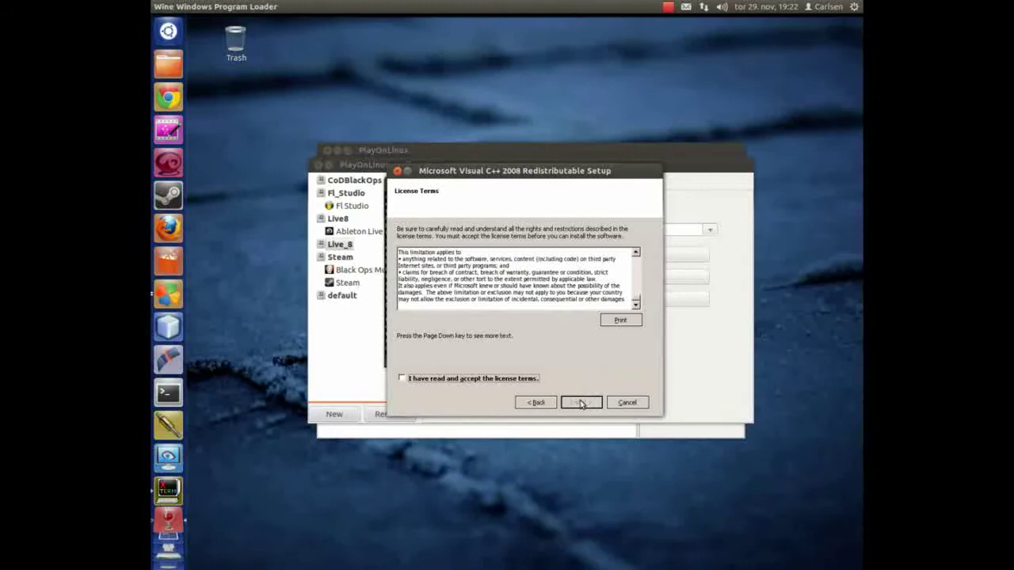
left_click(400, 378)
left_click(581, 403)
left_click(623, 401)
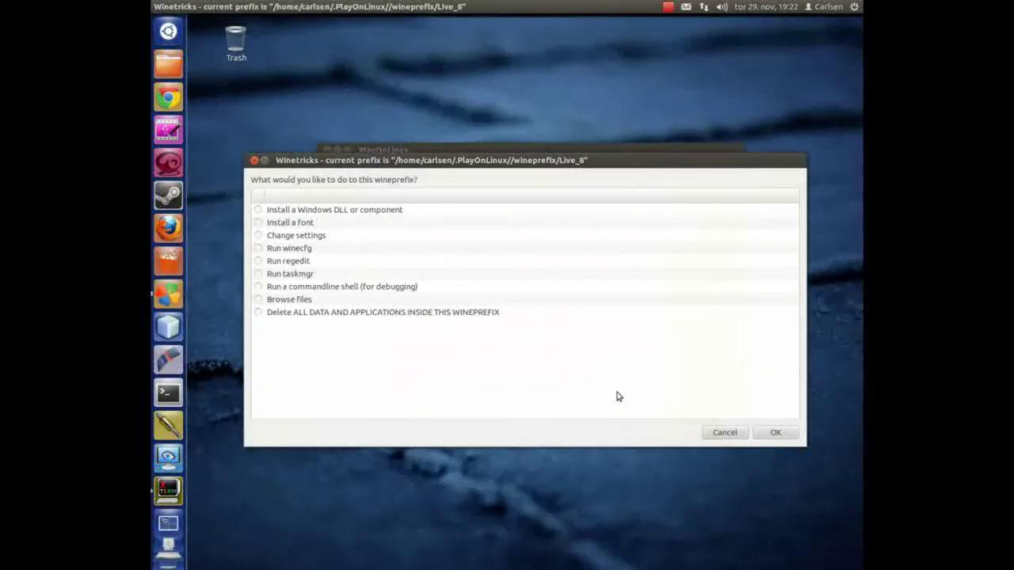
left_click(715, 431)
left_click(715, 432)
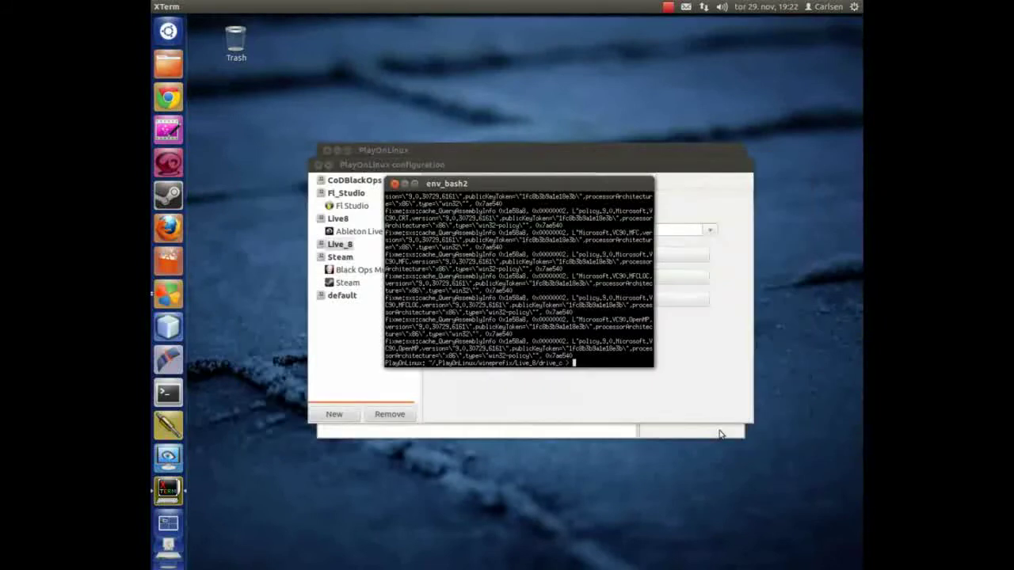
Step: Close the shell and run Setup.msi inside the Live_8 virtual drive
left_click(395, 184)
left_click(340, 245)
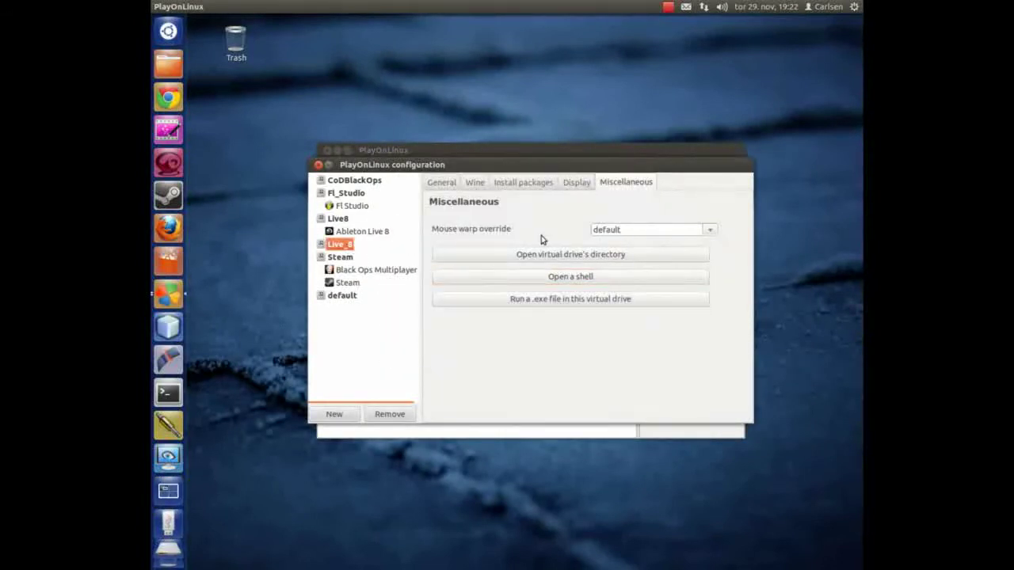
left_click(573, 304)
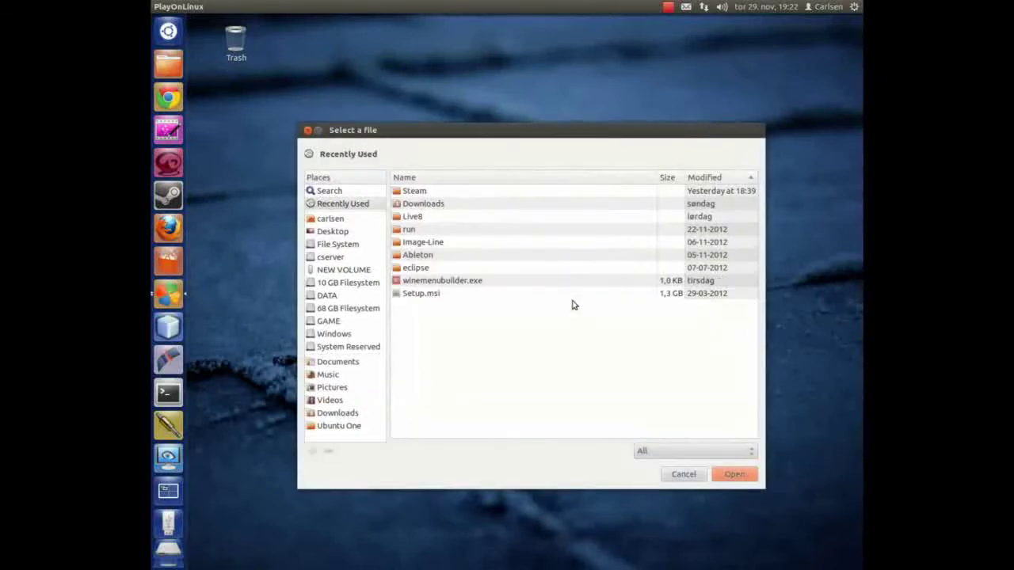
left_click(424, 299)
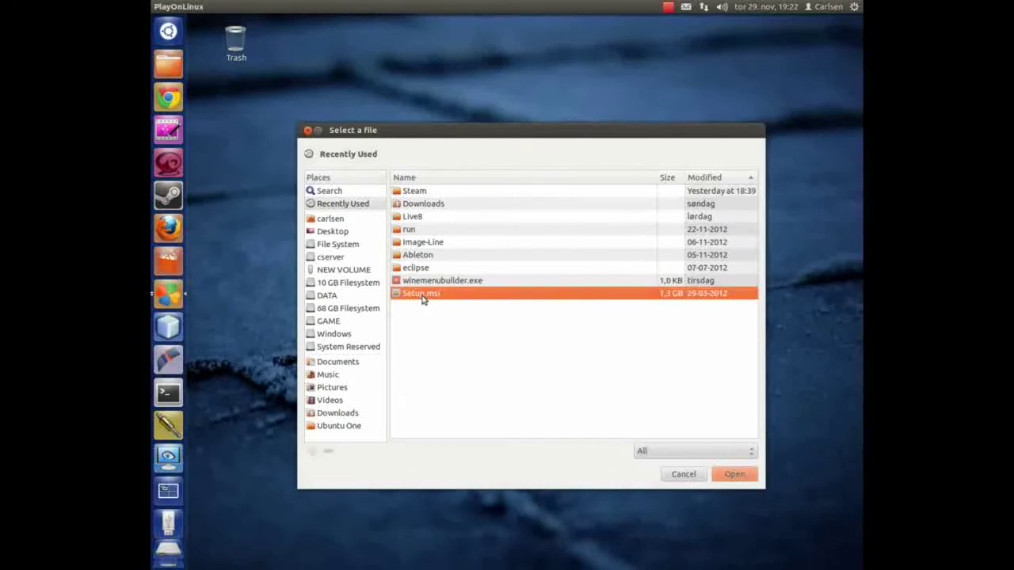
left_click(735, 474)
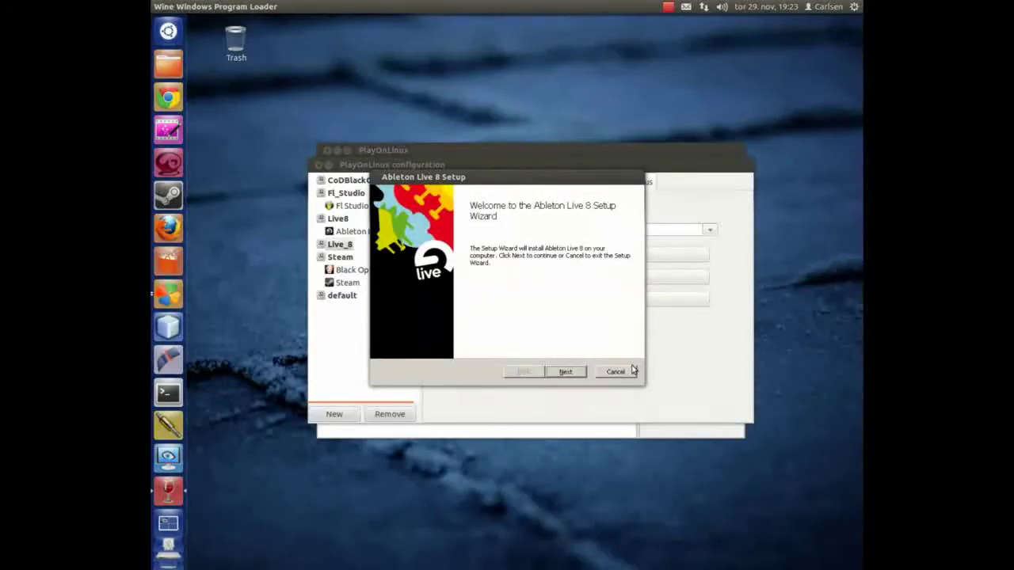
Step: Accept the license, keep the default install folder, install Ableton Live 8, and finish
left_click(566, 374)
left_click(441, 347)
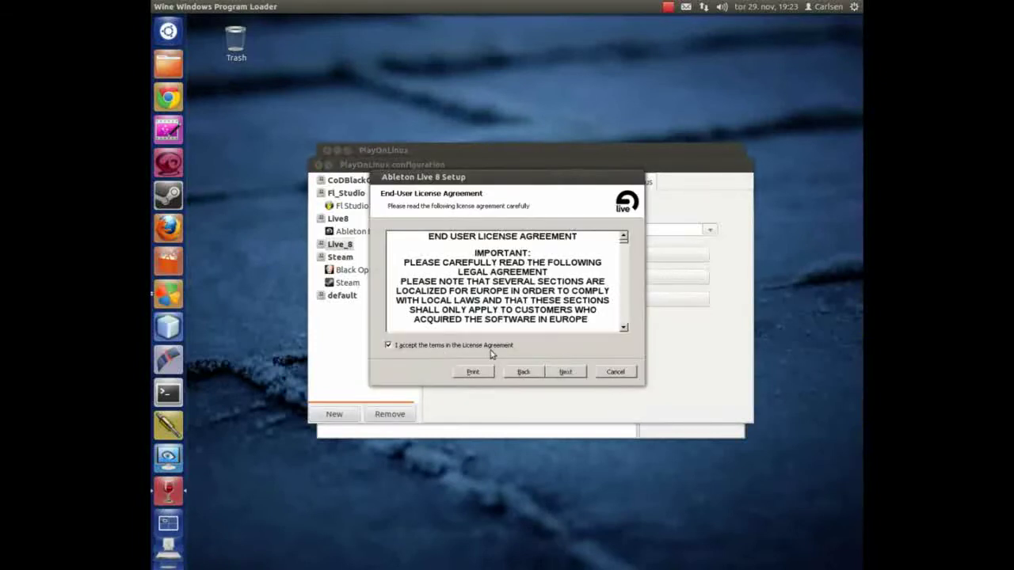
left_click(567, 372)
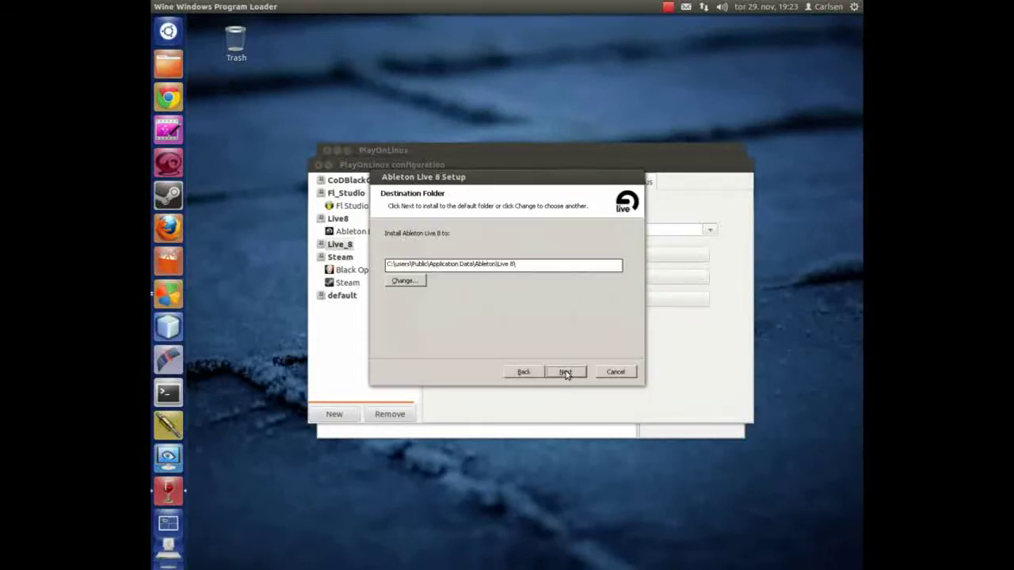
left_click(567, 372)
left_click(568, 366)
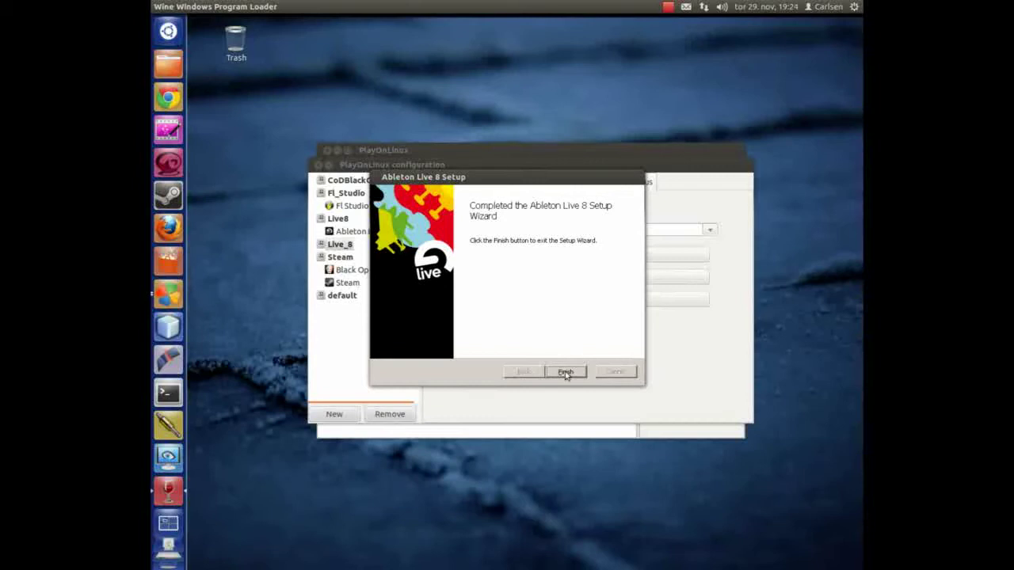
left_click(565, 372)
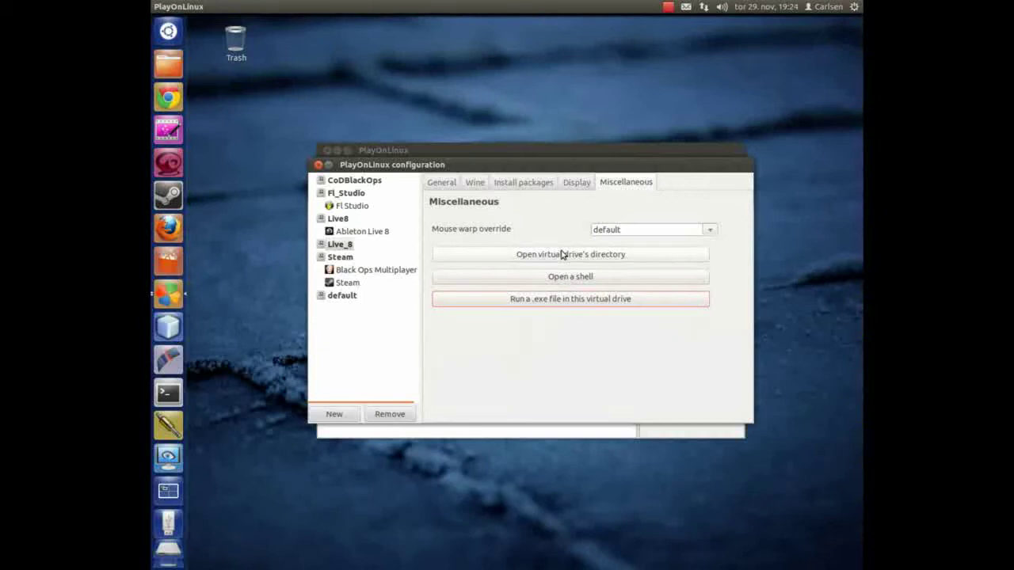
Step: Create a Live8 shortcut to Ableton Live 8.exe, close configuration, and select Live8
left_click(454, 183)
left_click(526, 229)
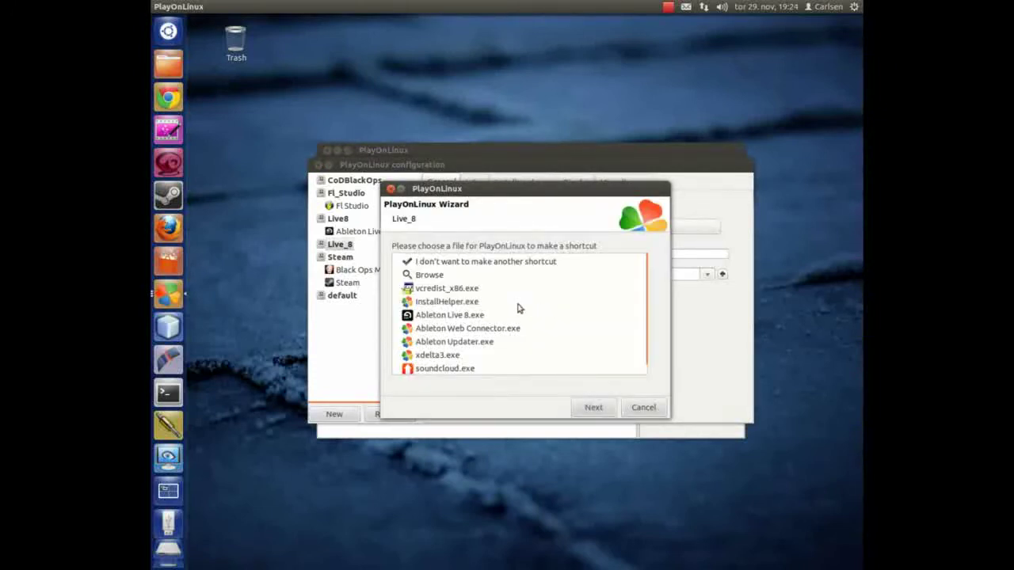
left_click(450, 315)
left_click(594, 408)
left_click(475, 259)
type("Live8")
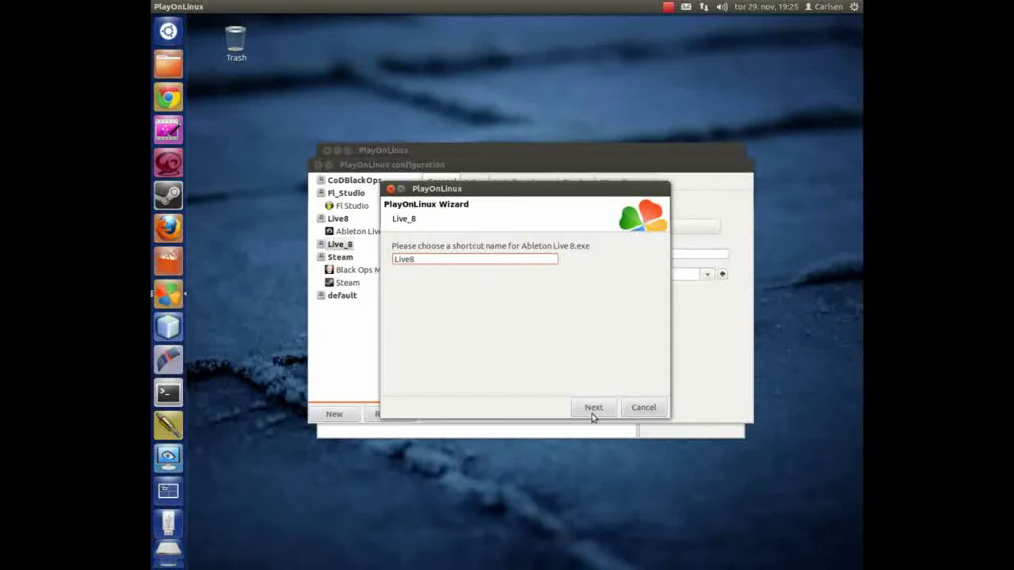
left_click(595, 408)
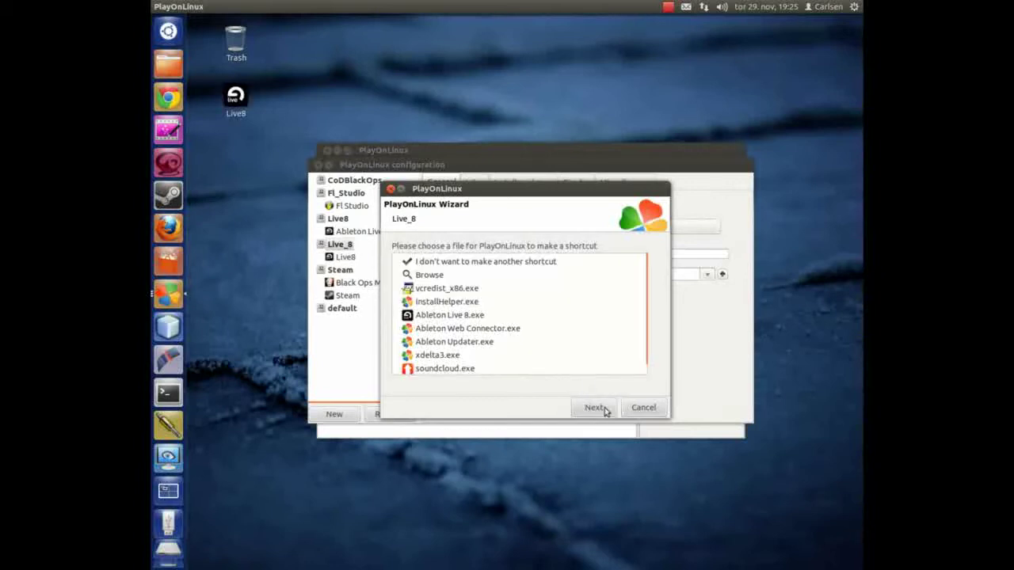
left_click(645, 408)
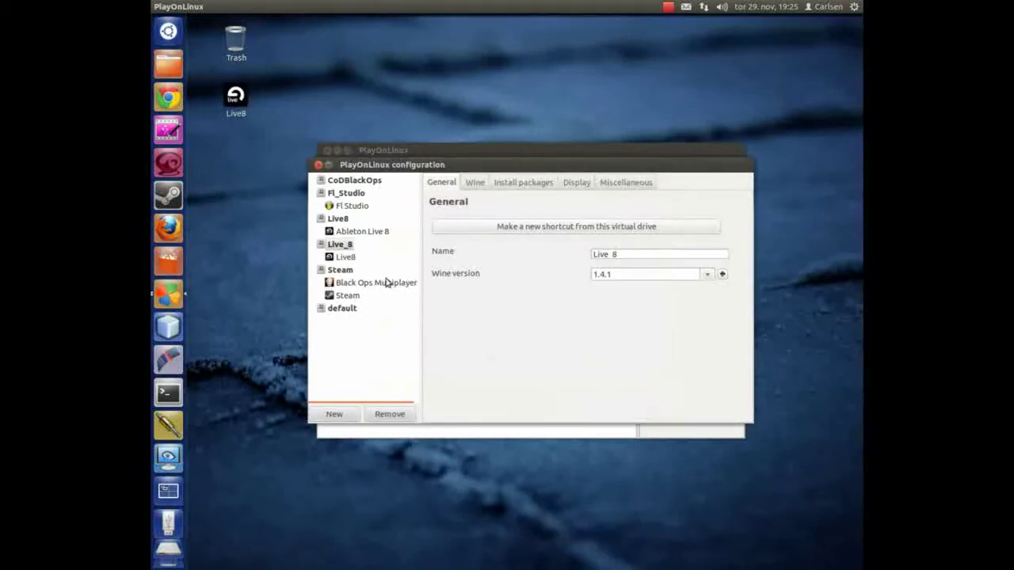
left_click(318, 165)
left_click(337, 277)
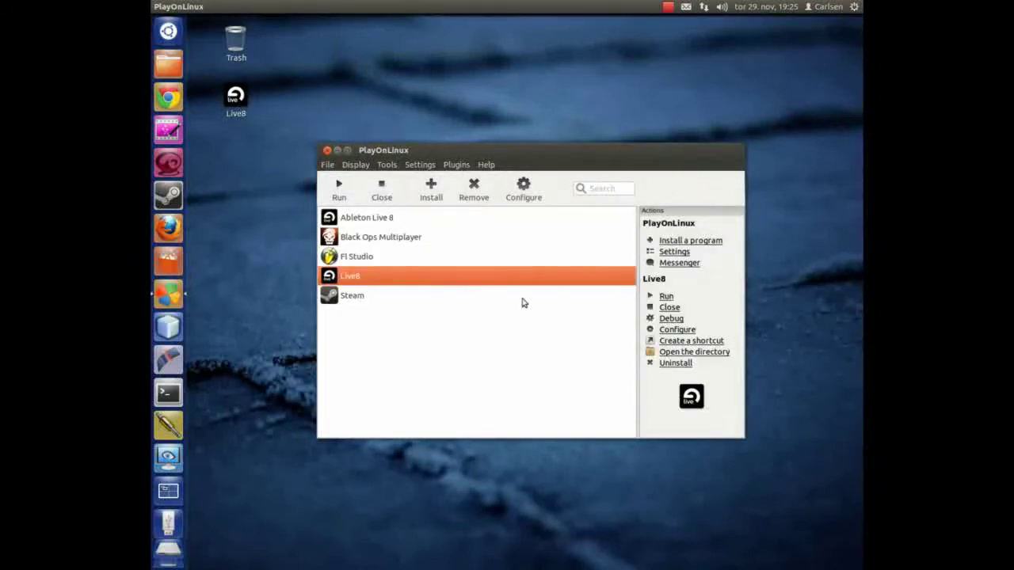
Step: Run Live8, start it without authorization, dismiss the warning, and keep the existing Library
left_click(666, 297)
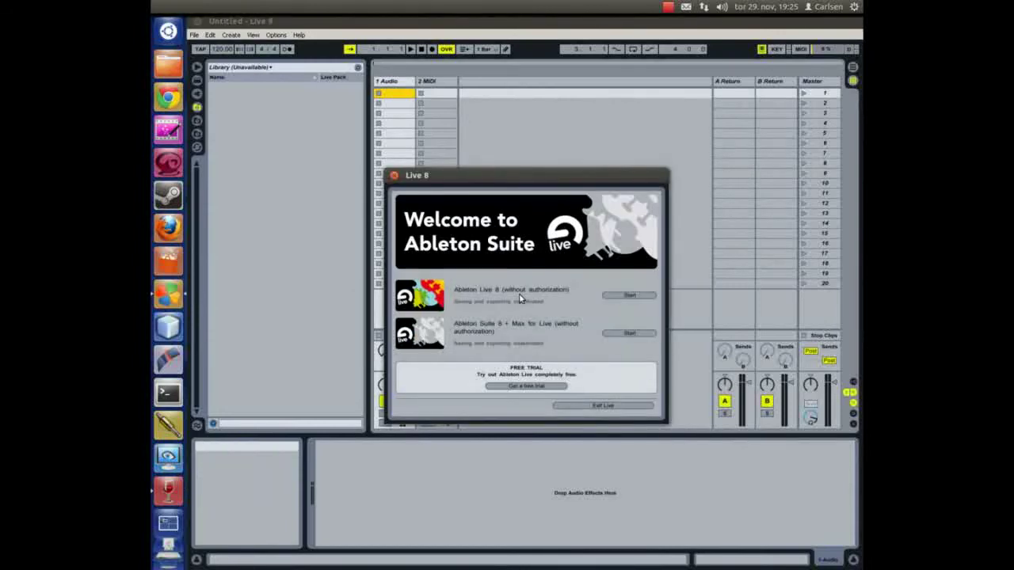
left_click(616, 296)
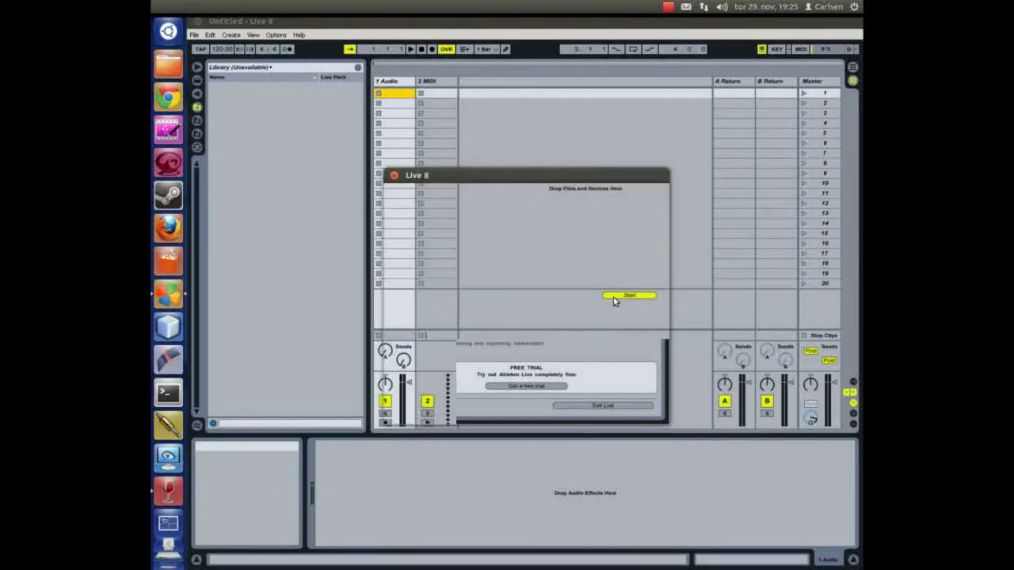
left_click(485, 324)
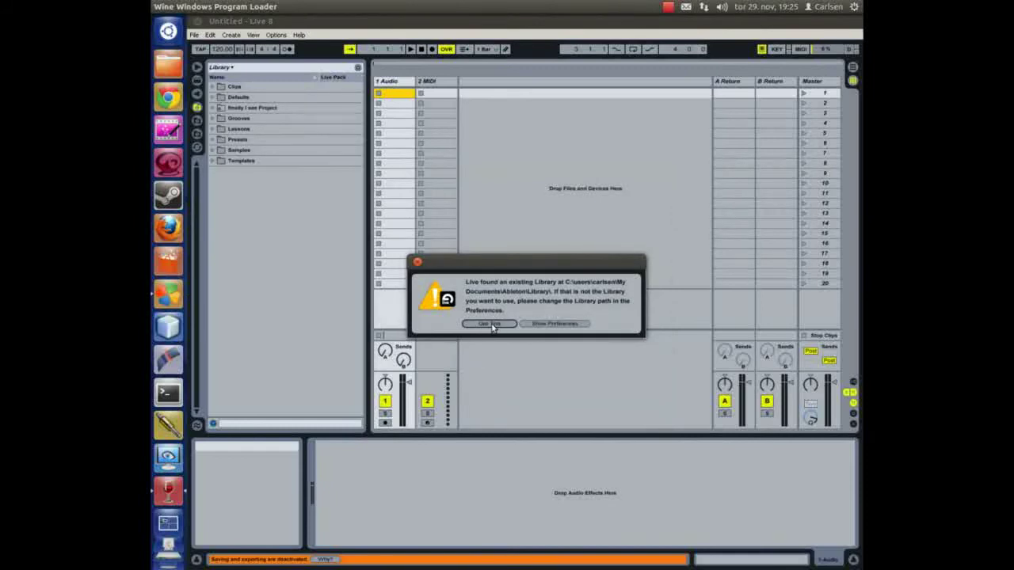
left_click(490, 324)
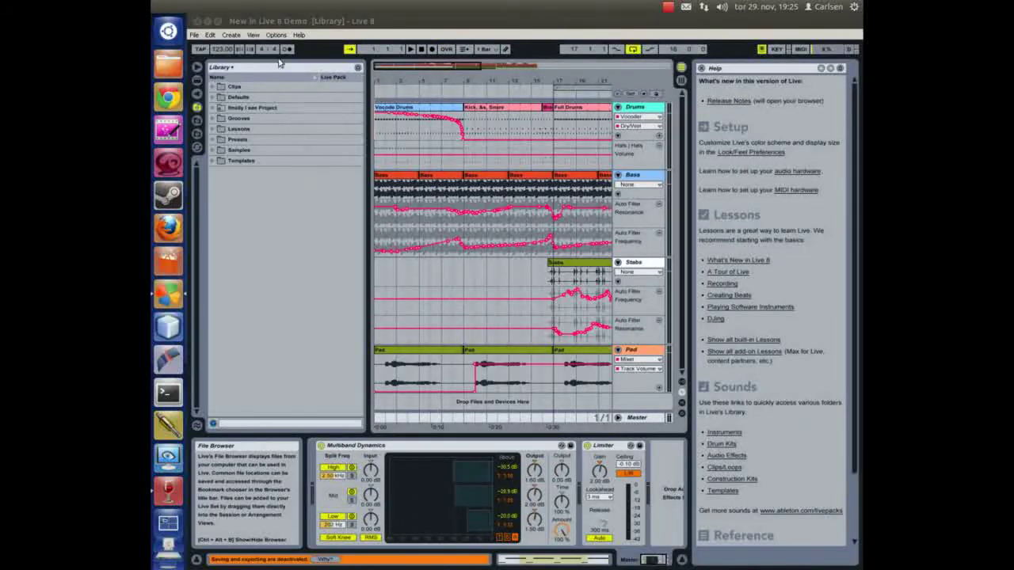
Step: Hide the help view, then leave the Audio preferences input device on default DX
left_click(699, 68)
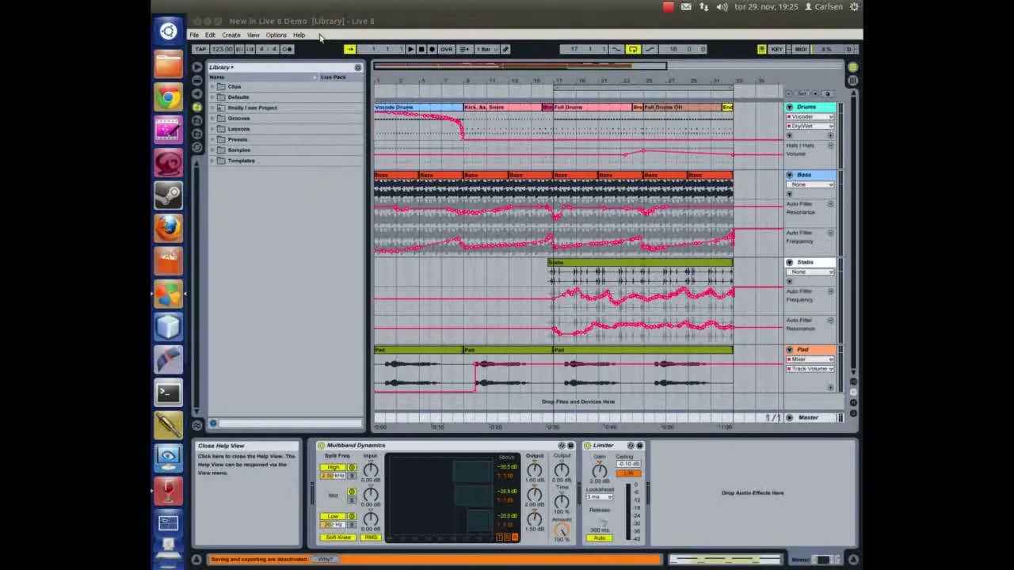
left_click(276, 35)
left_click(291, 267)
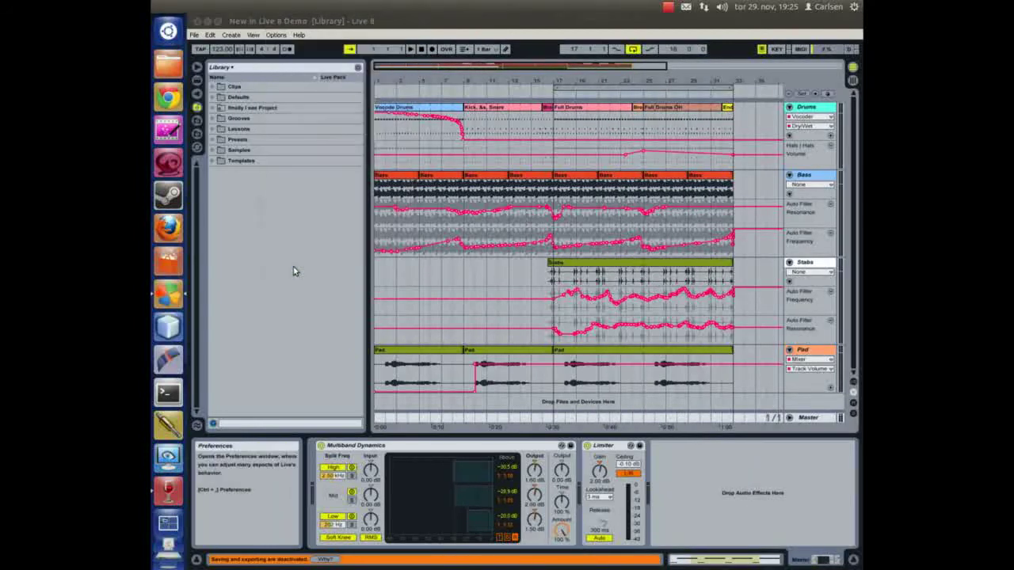
left_click(411, 182)
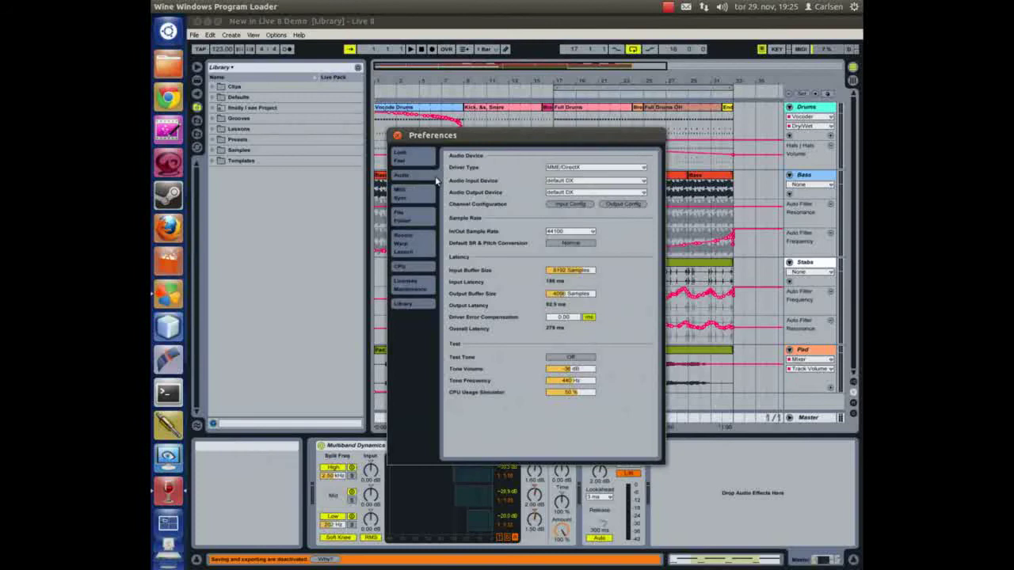
left_click(567, 182)
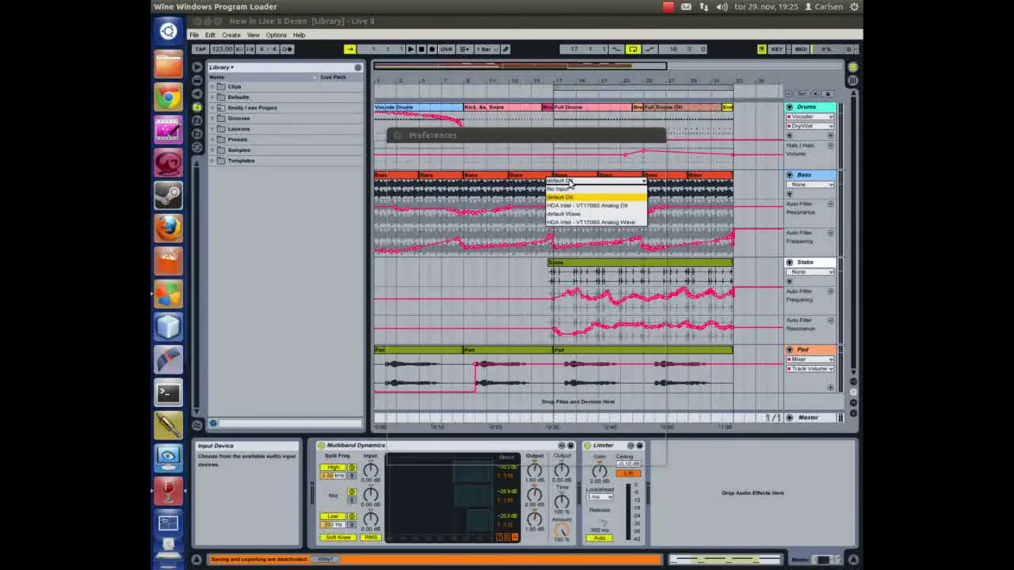
left_click(570, 181)
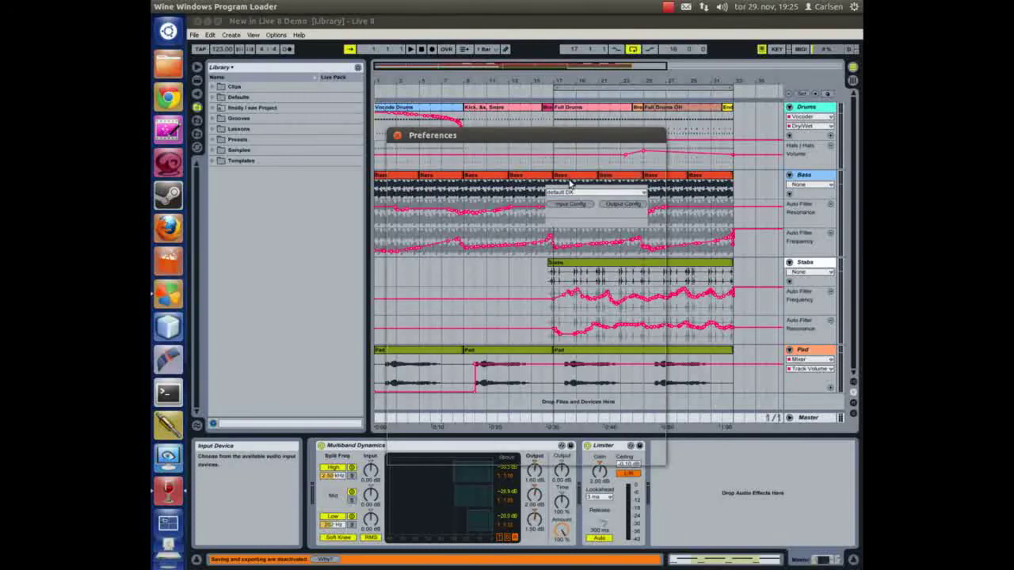
left_click(397, 137)
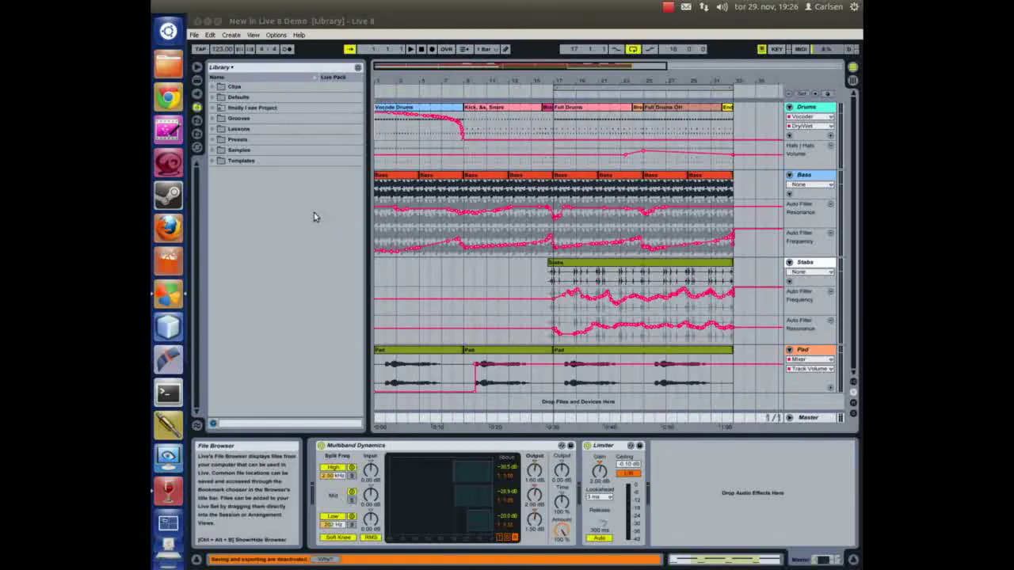
Step: Quit Live 8 and set Live8's Direct Draw Renderer to gdi in the Display settings
left_click(197, 23)
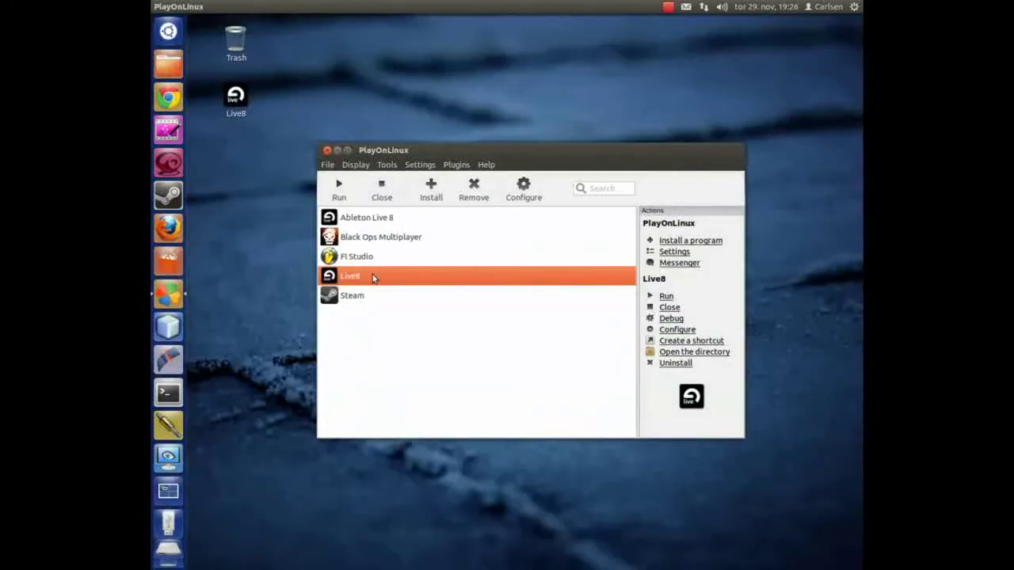
left_click(677, 330)
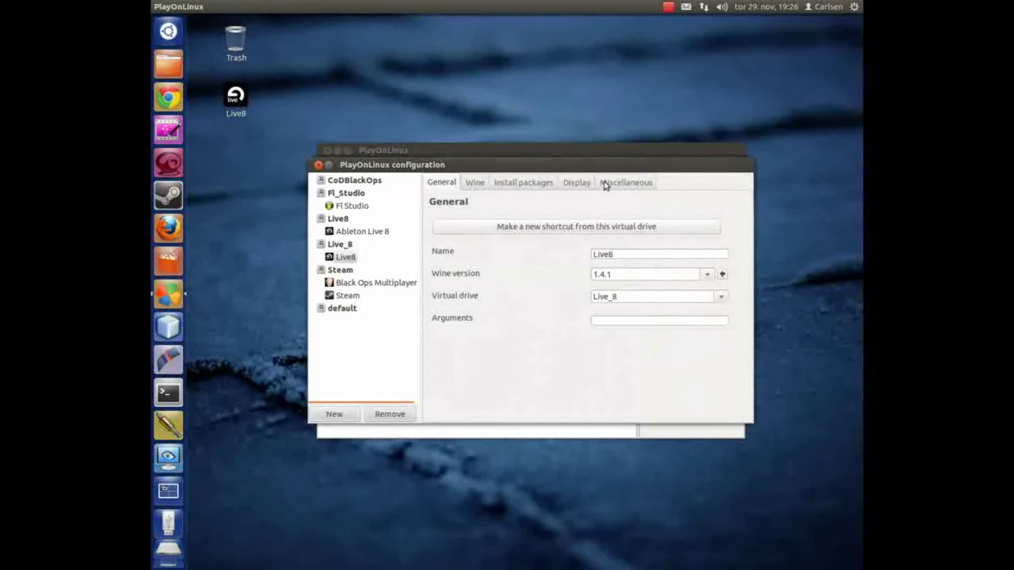
left_click(578, 183)
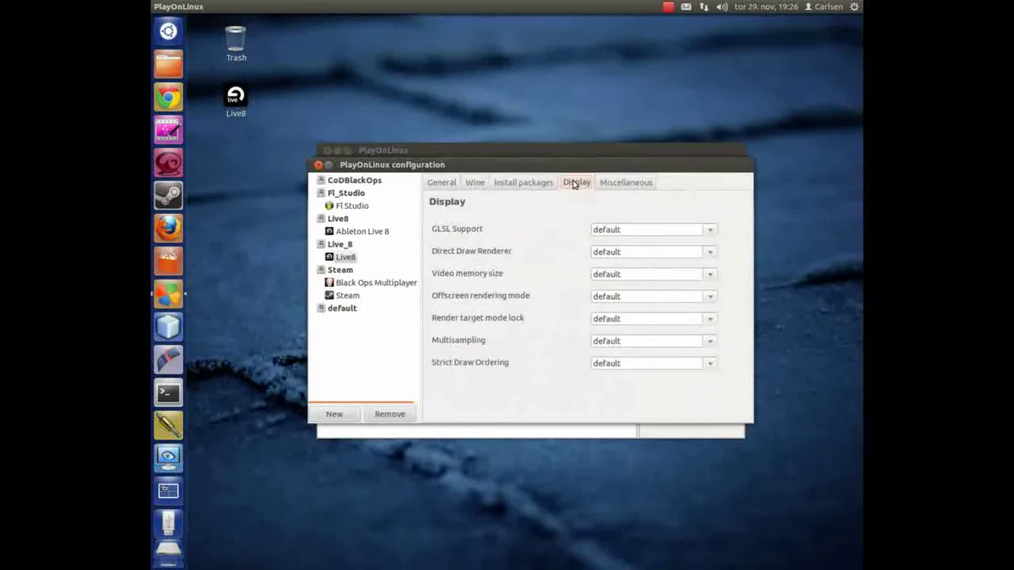
left_click(709, 252)
left_click(637, 284)
left_click(319, 165)
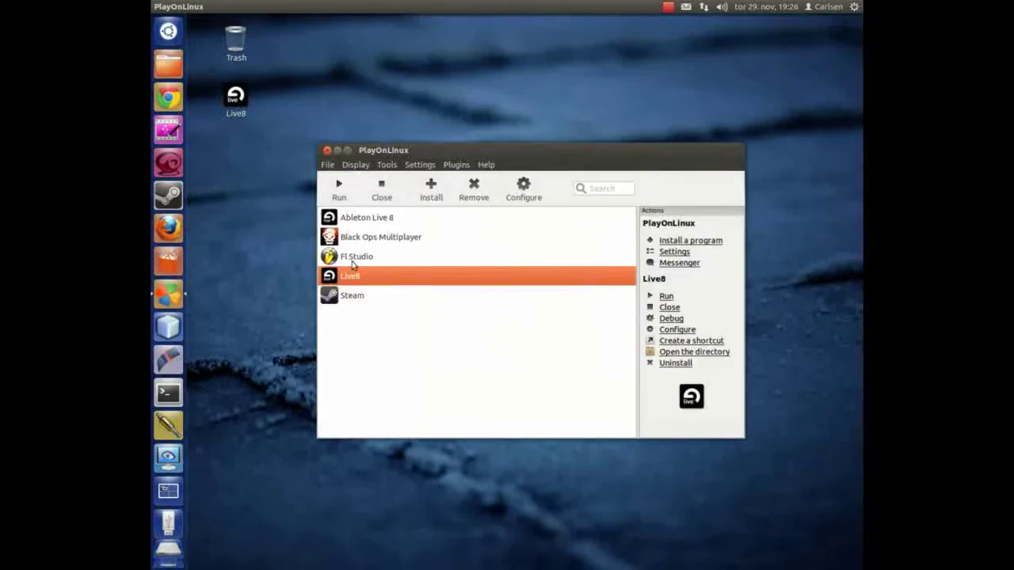
Step: Relaunch Live 8, dismiss the authorization notice, and keep default DX as the audio input device
left_click(341, 188)
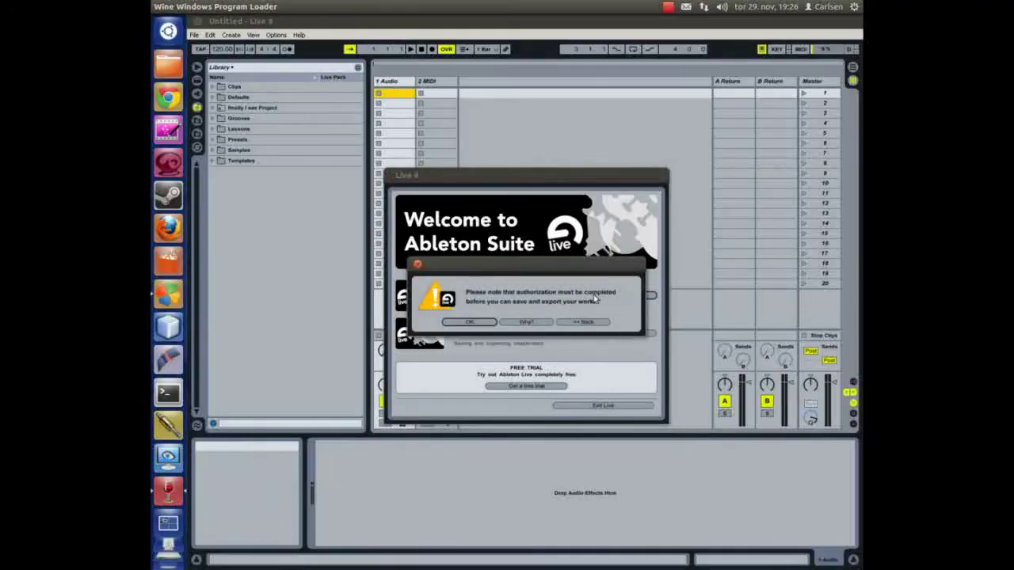
left_click(469, 322)
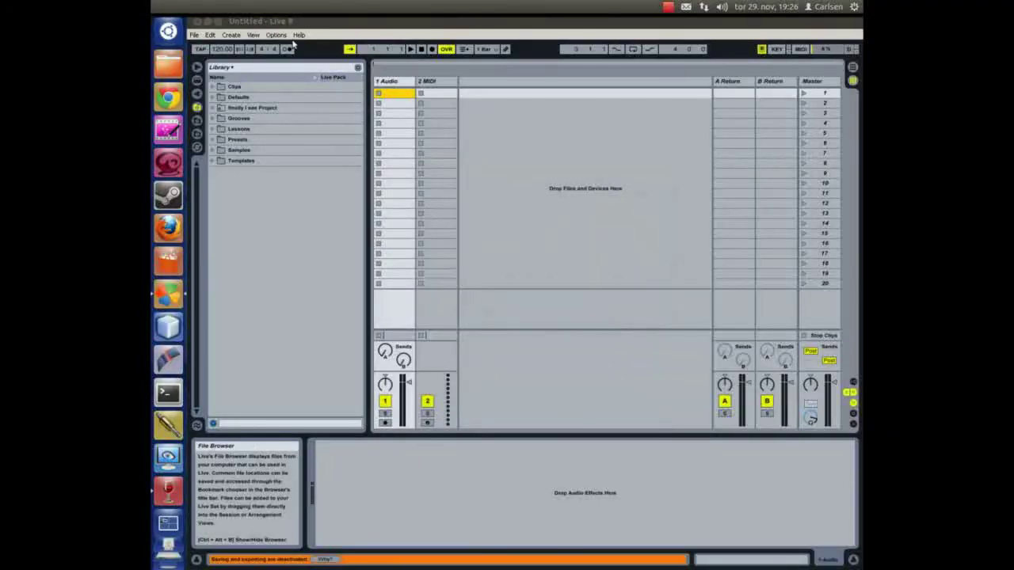
left_click(277, 35)
left_click(309, 267)
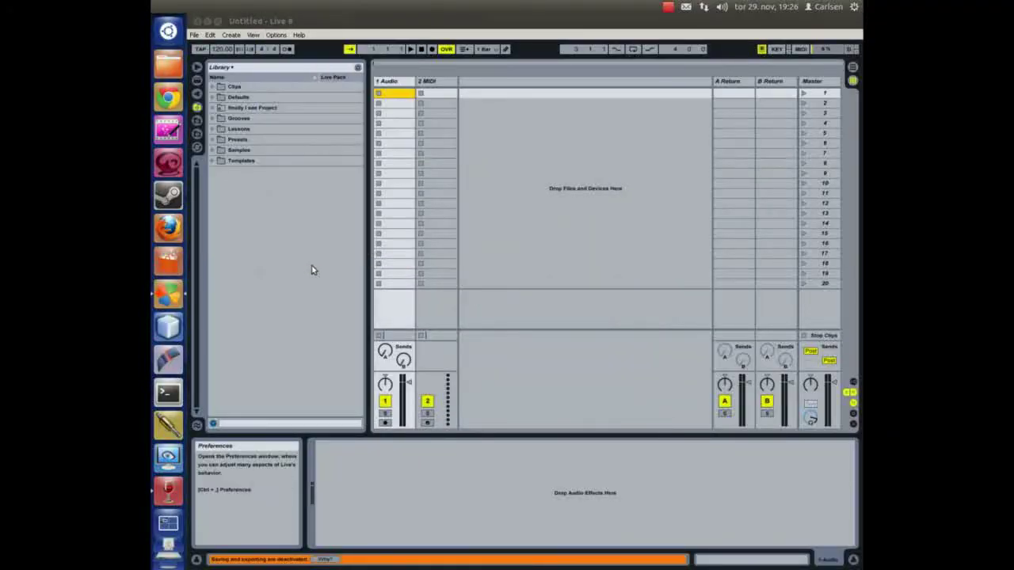
left_click(636, 183)
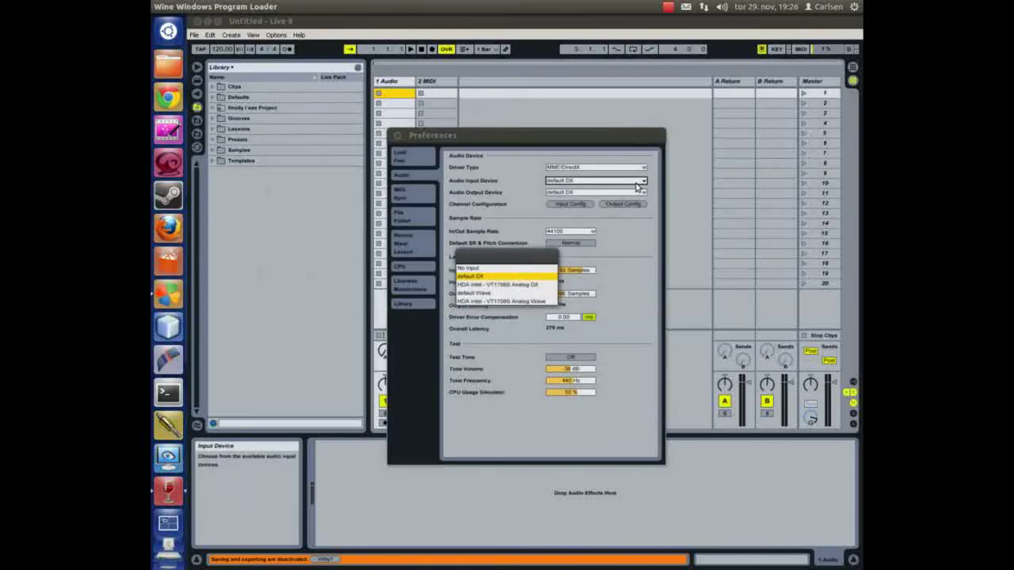
left_click(486, 277)
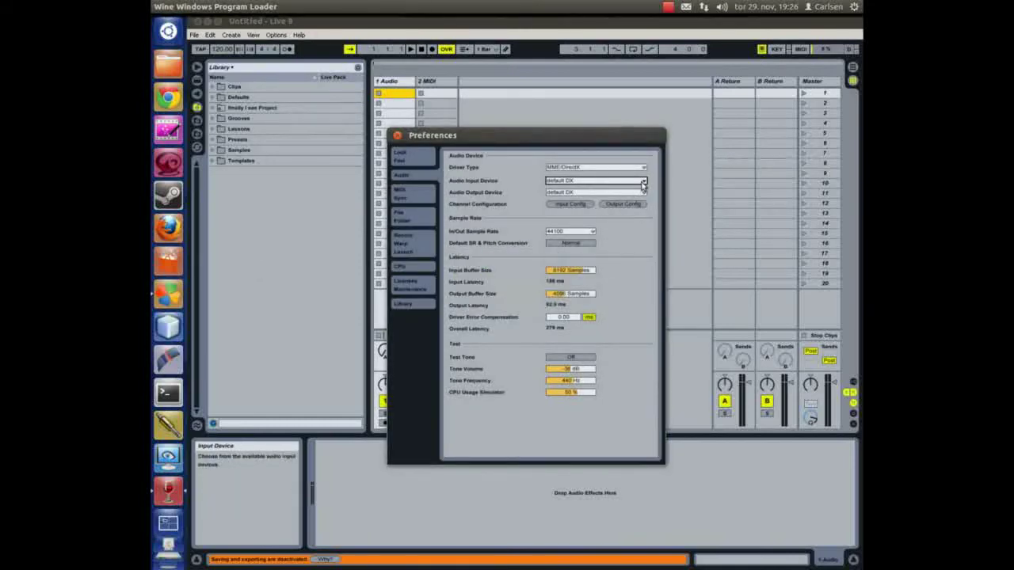
left_click(643, 182)
left_click(486, 279)
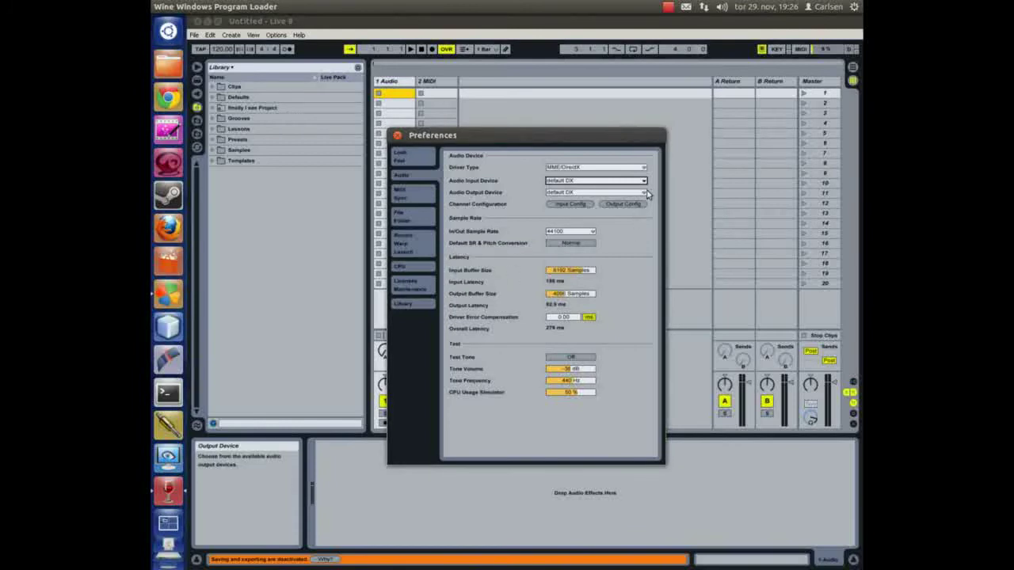
Step: Keep default DX as the output device and lower the buffer size before closing Preferences
left_click(645, 194)
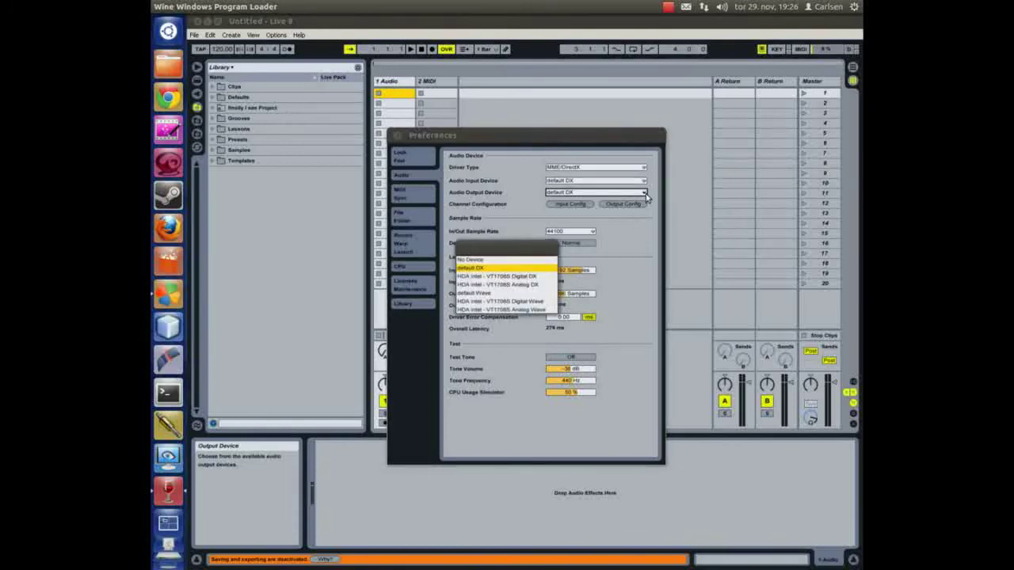
left_click(514, 267)
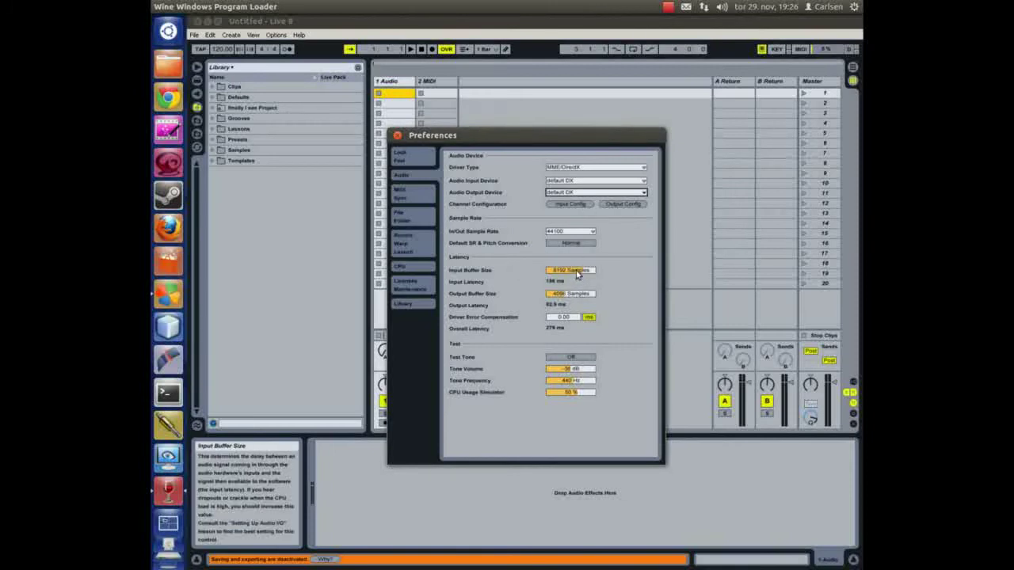
left_click_drag(572, 269, 570, 297)
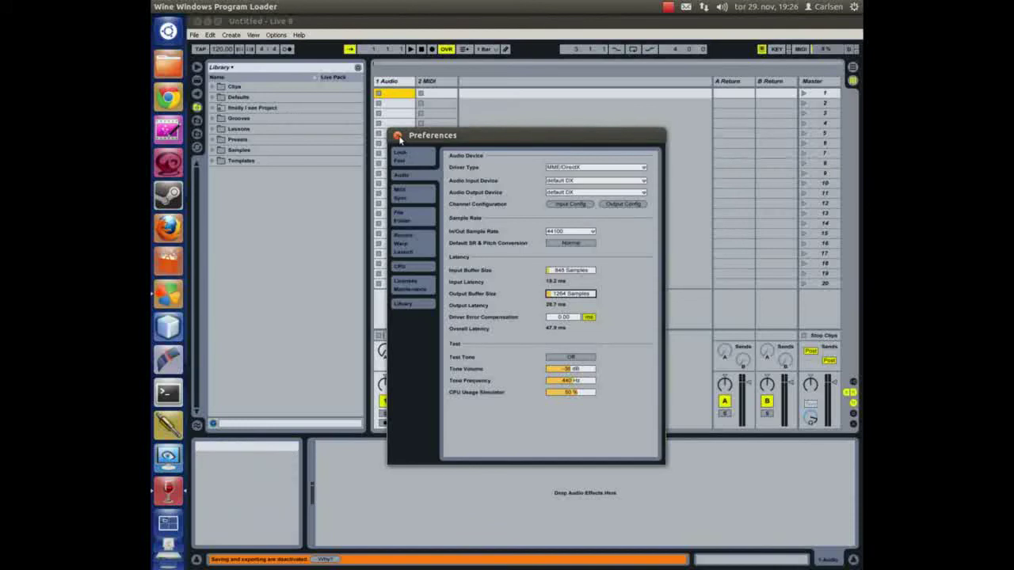
left_click(398, 136)
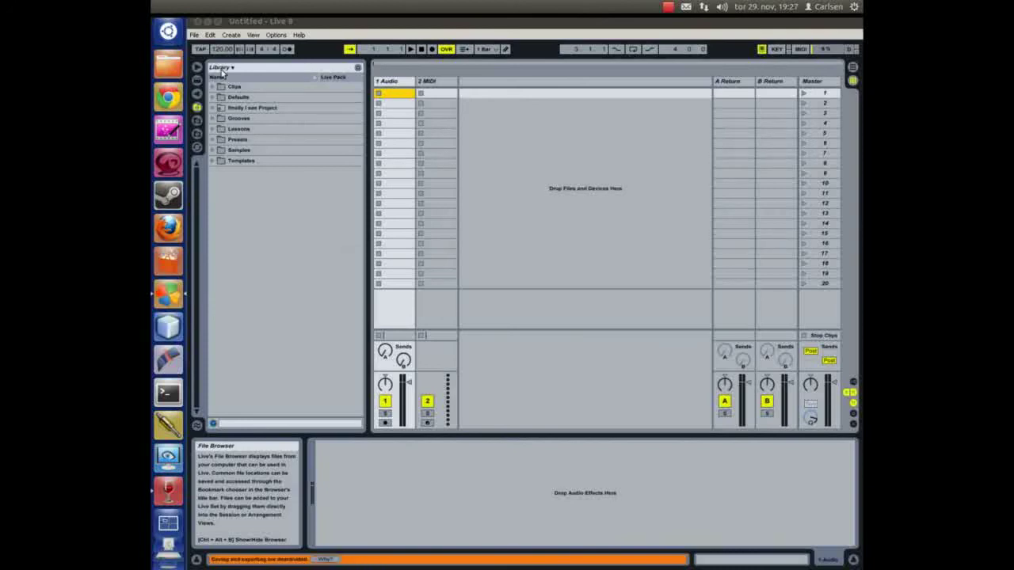
Step: Reopen the recent New in Live 8 Demo set, play it briefly, then stop playback
left_click(195, 34)
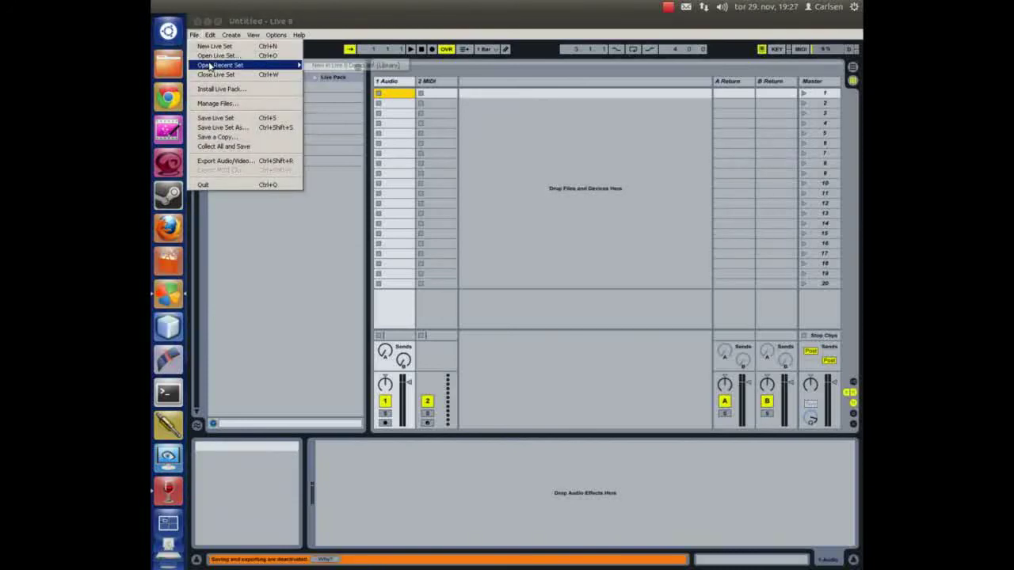
left_click(341, 67)
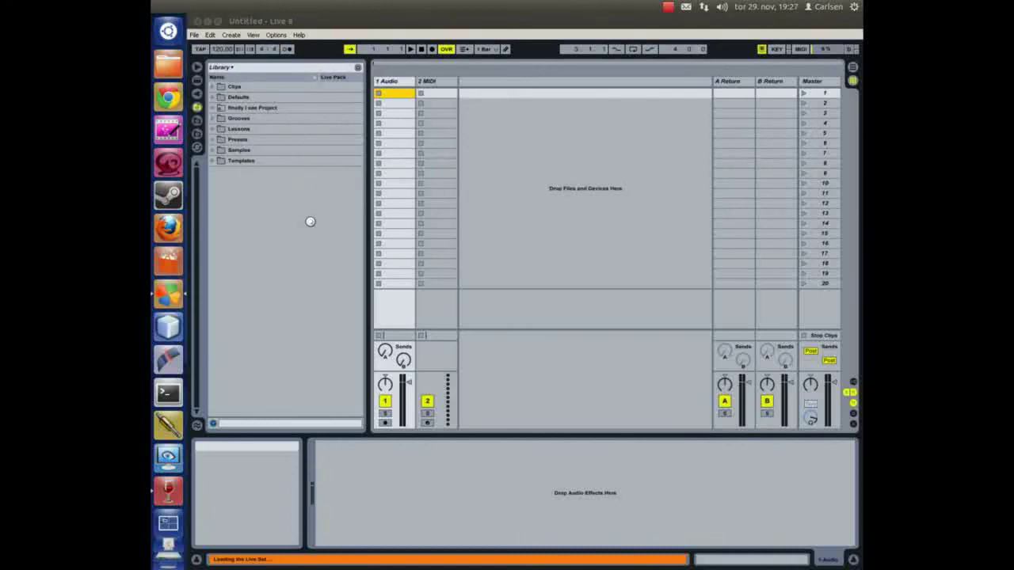
left_click(410, 50)
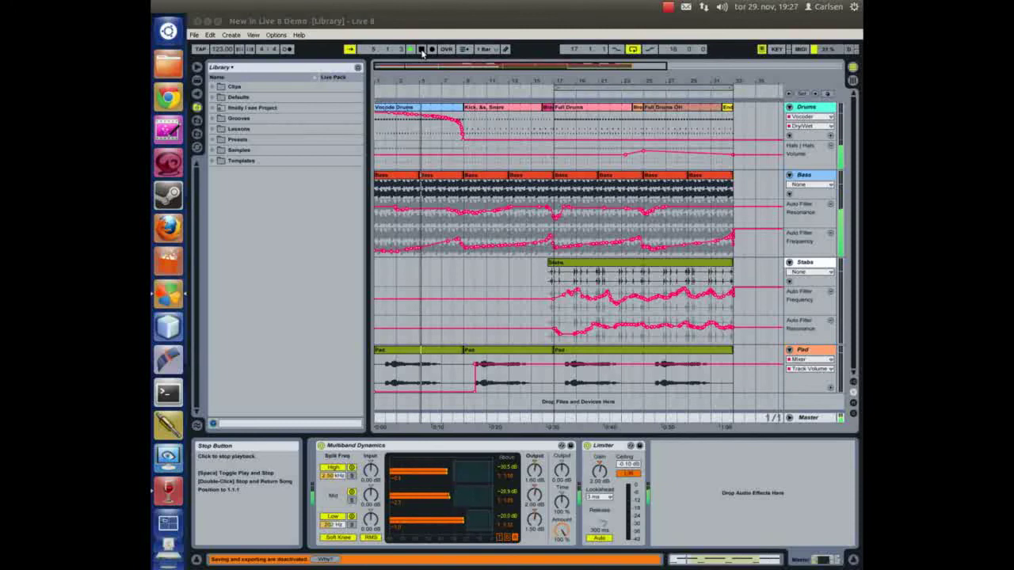
left_click(422, 50)
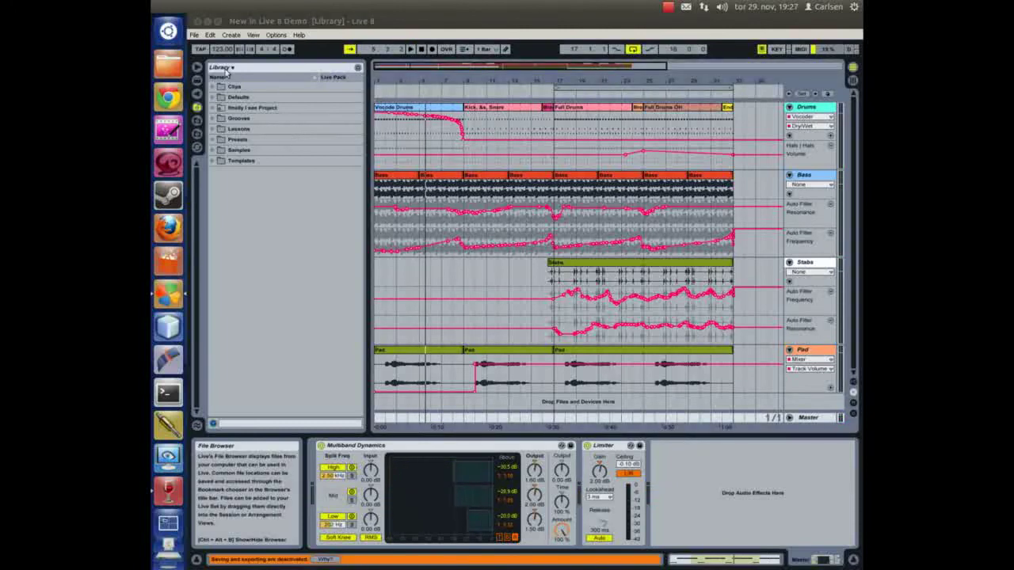
Step: Close the Live 8 window to return to the PlayOnLinux program list
left_click(198, 22)
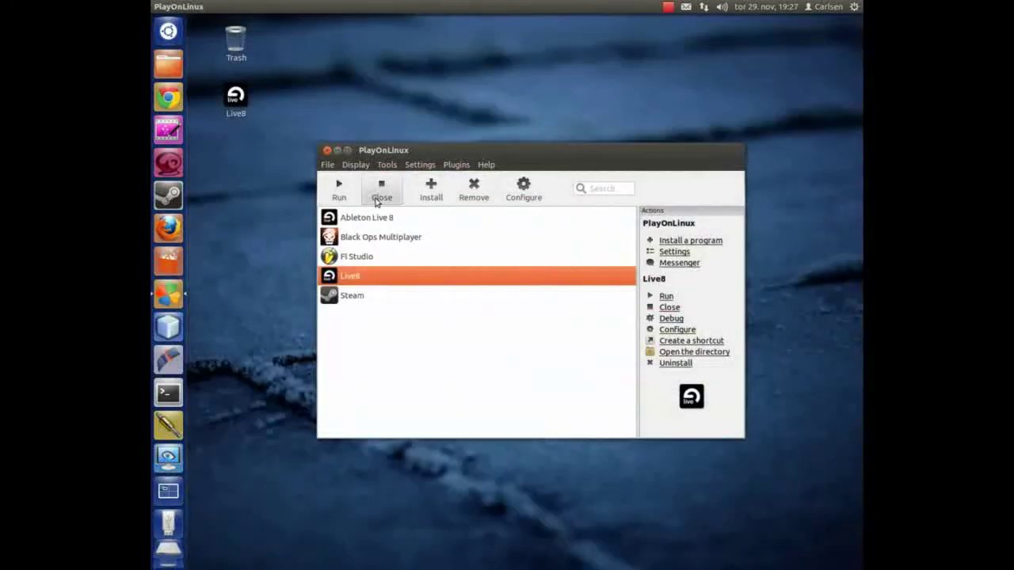